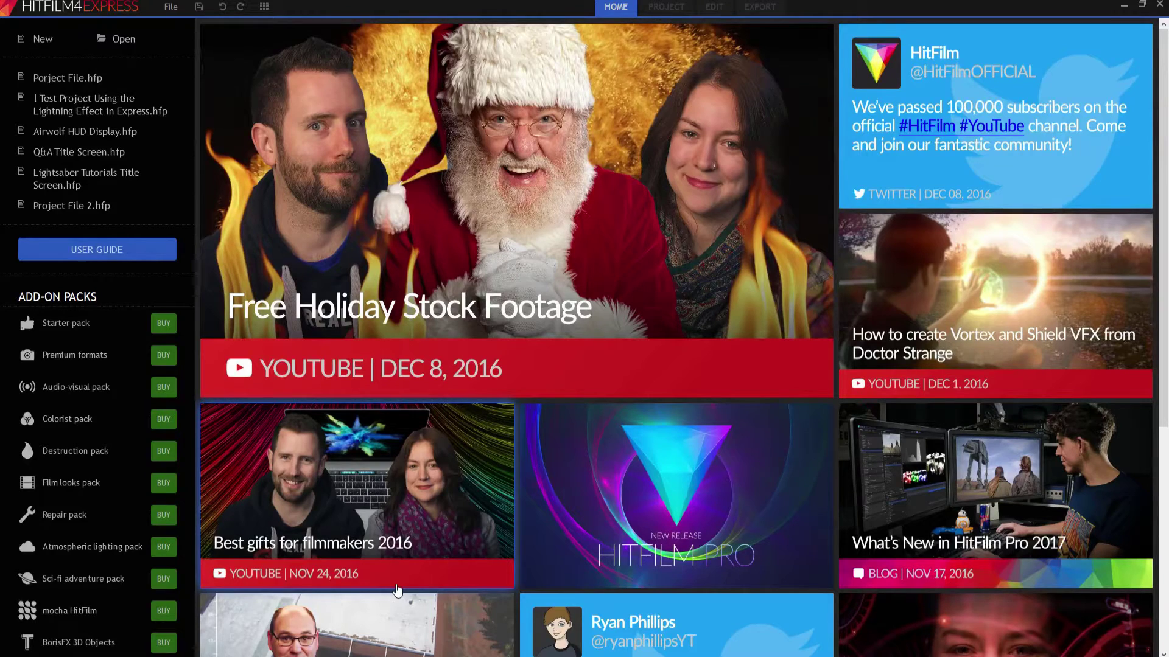
Create a new 720p project and start editing, then bring up Composite Shot Properties.
{"action": "key", "text": "ctrl+n"}
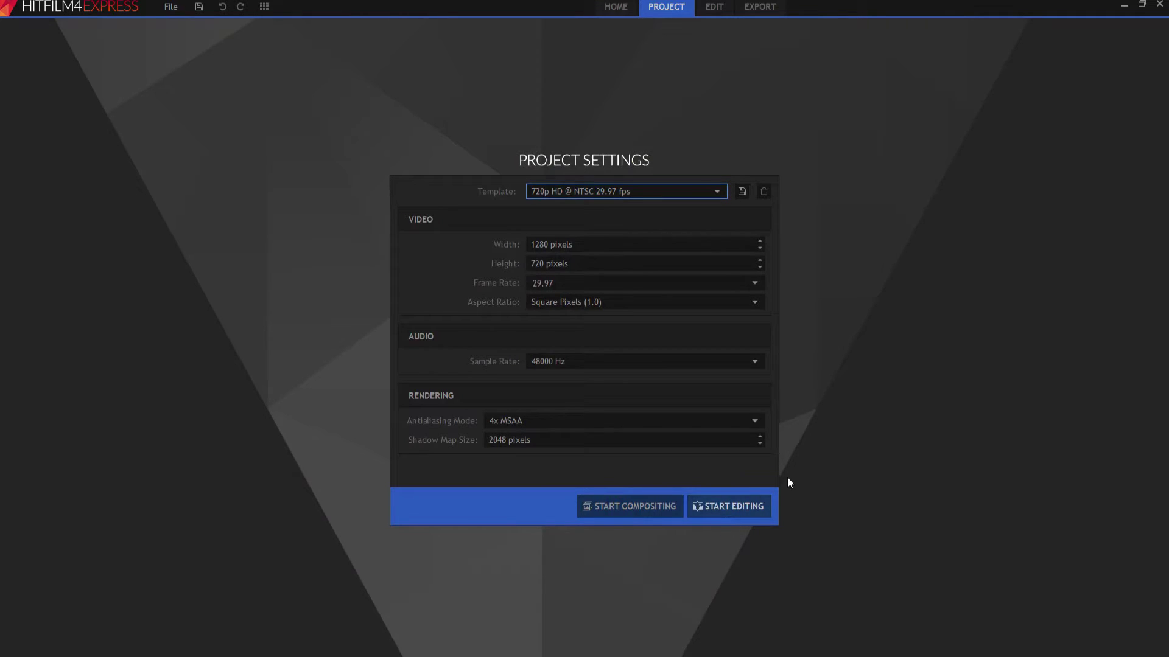
{"action": "key", "text": "Return"}
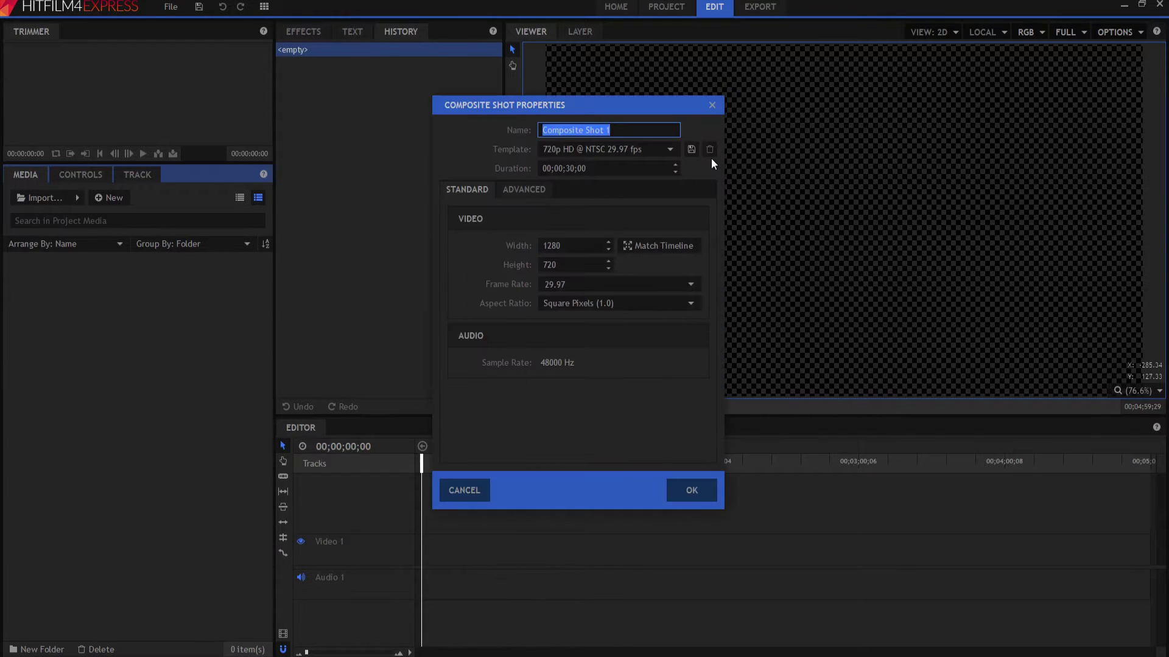
Create Composite Shot 1 and add a New Plane 1 plane layer to it.
{"action": "left_click", "coordinate": [691, 487]}
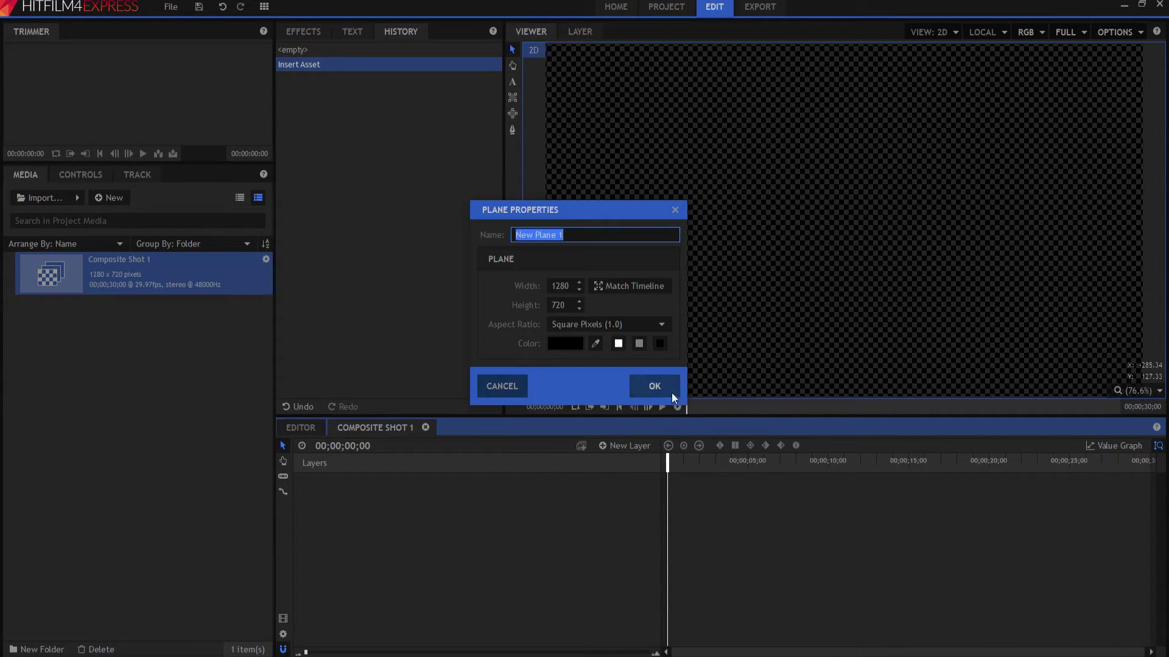
{"action": "left_click", "coordinate": [662, 387]}
{"action": "left_click", "coordinate": [635, 445]}
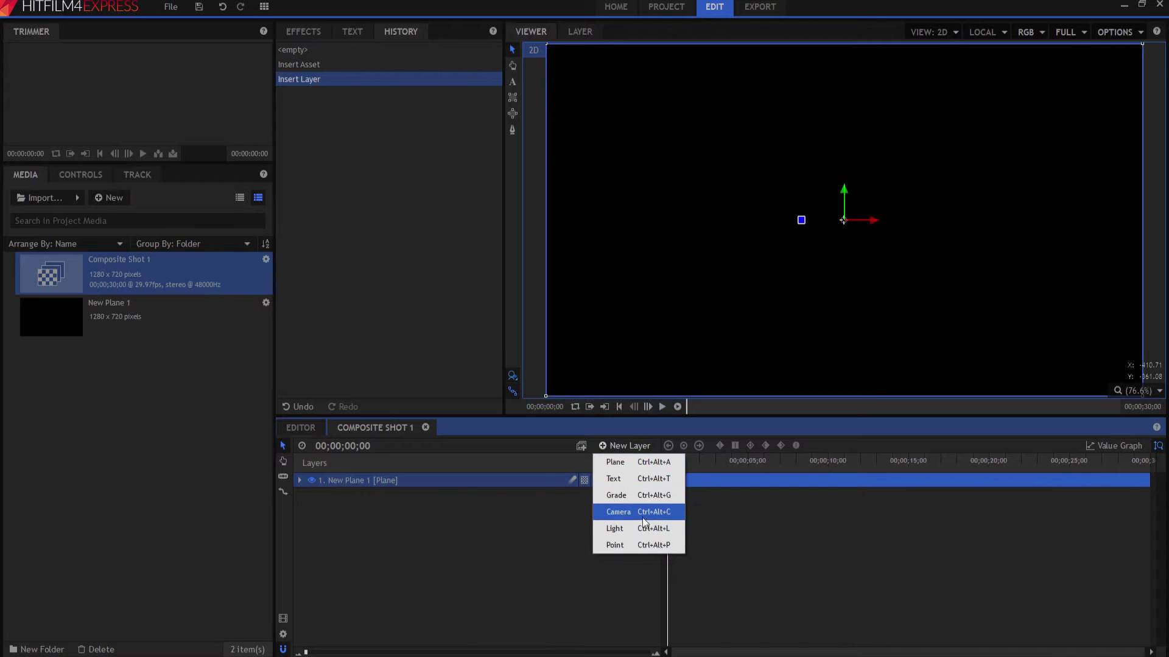
{"action": "left_click", "coordinate": [108, 195]}
Back in the Editor, place Composite Shot 1 on the editor timeline.
{"action": "left_click", "coordinate": [144, 380]}
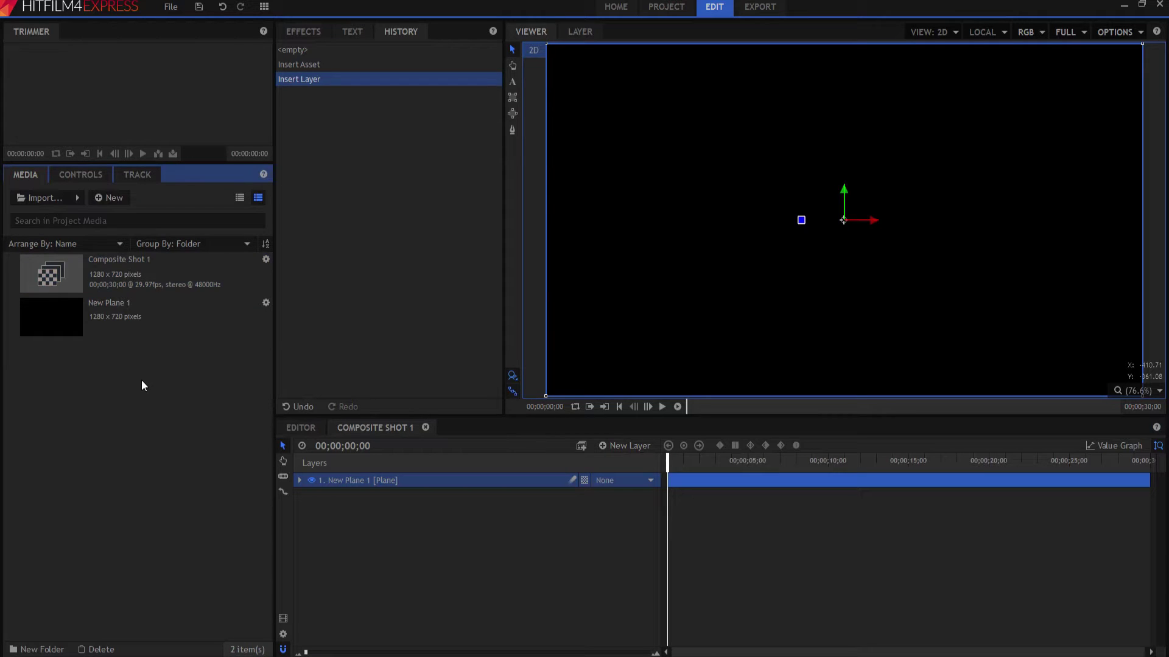
{"action": "left_click", "coordinate": [309, 428]}
{"action": "left_click_drag", "start_coordinate": [67, 274], "coordinate": [425, 546]}
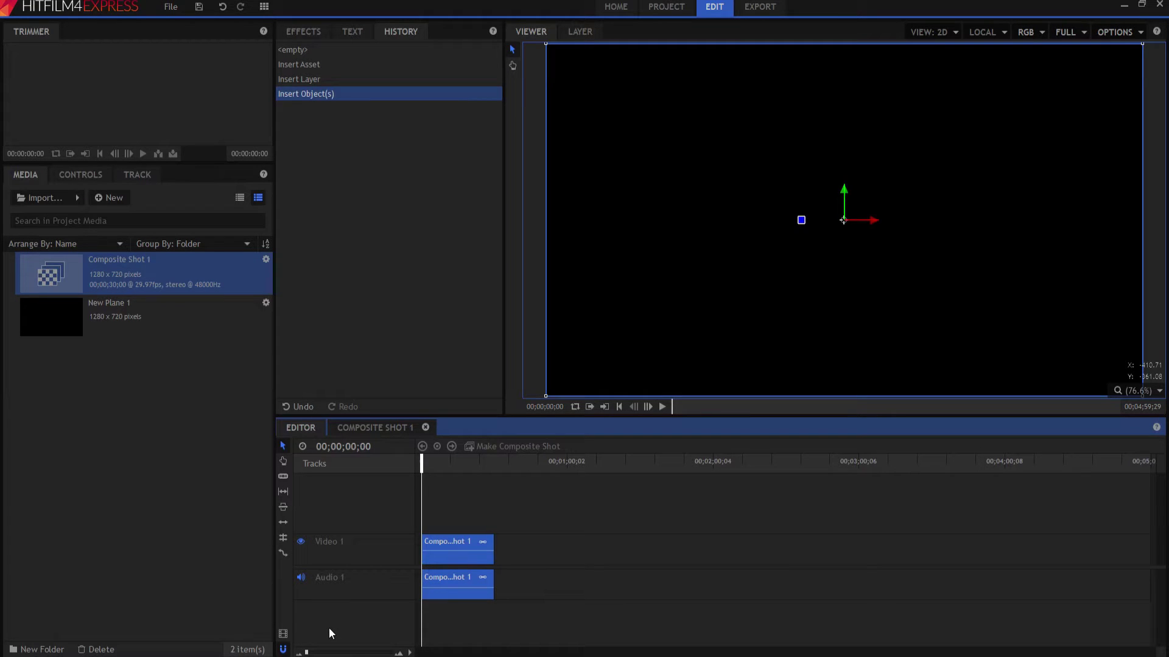
Zoom the timeline and slice the Composite Shot 1 clip at six points into seven pieces.
{"action": "key", "text": "equal"}
{"action": "key", "text": "equal"}
{"action": "key", "text": "equal"}
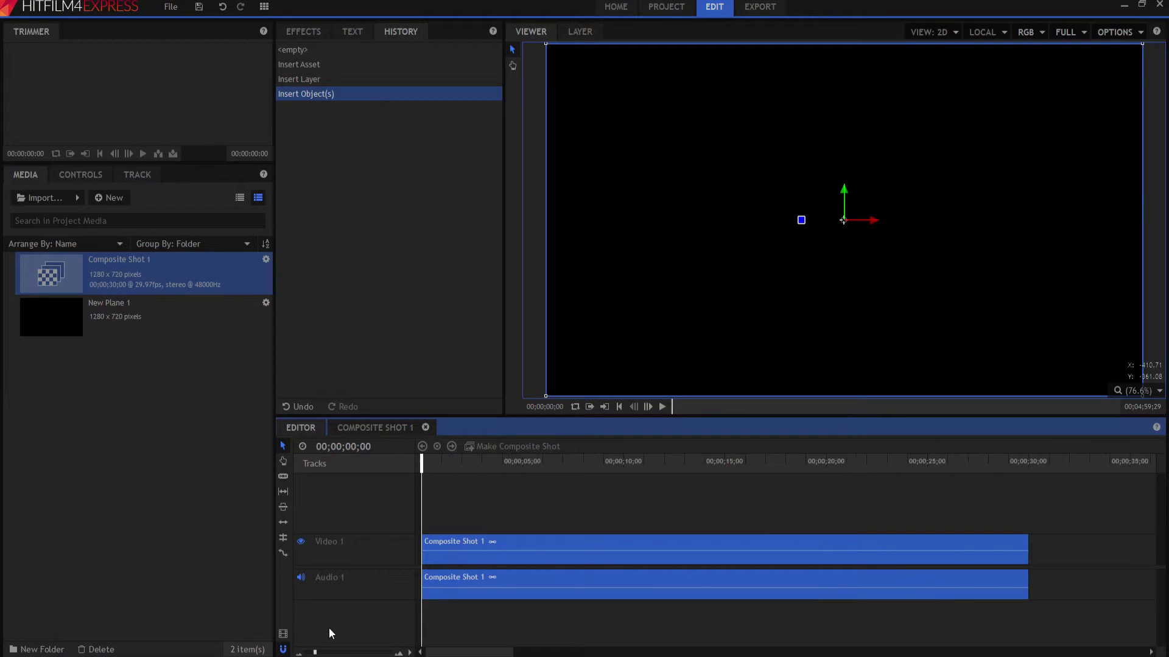
{"action": "key", "text": "minus"}
{"action": "key", "text": "minus"}
{"action": "key", "text": "minus"}
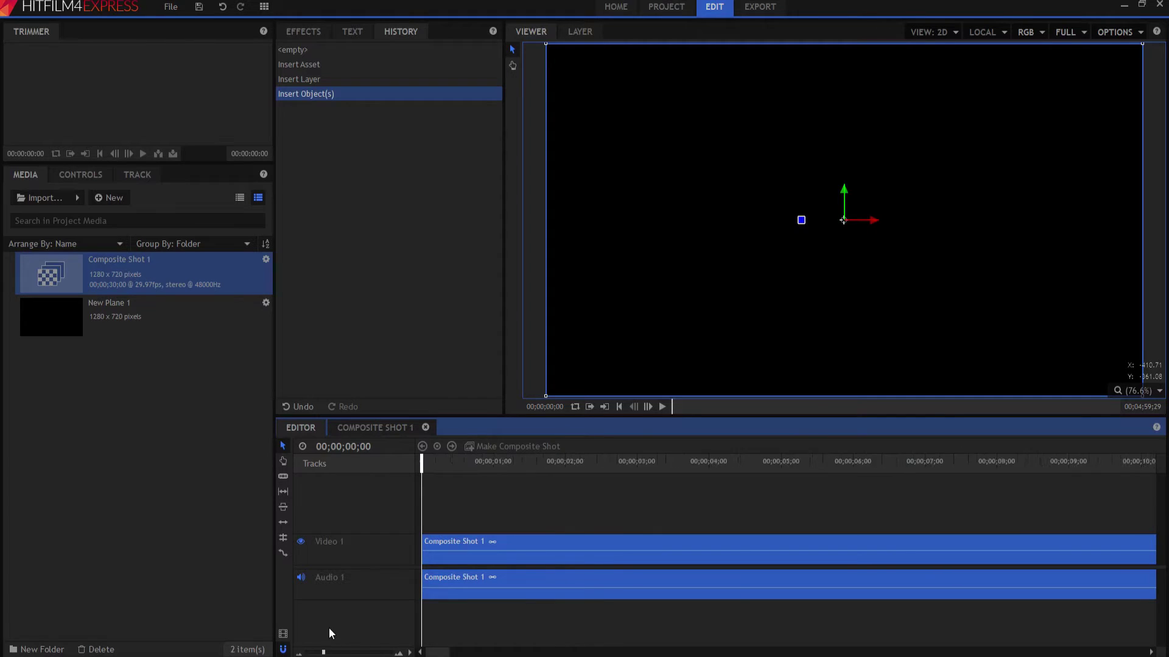
{"action": "key", "text": "equal"}
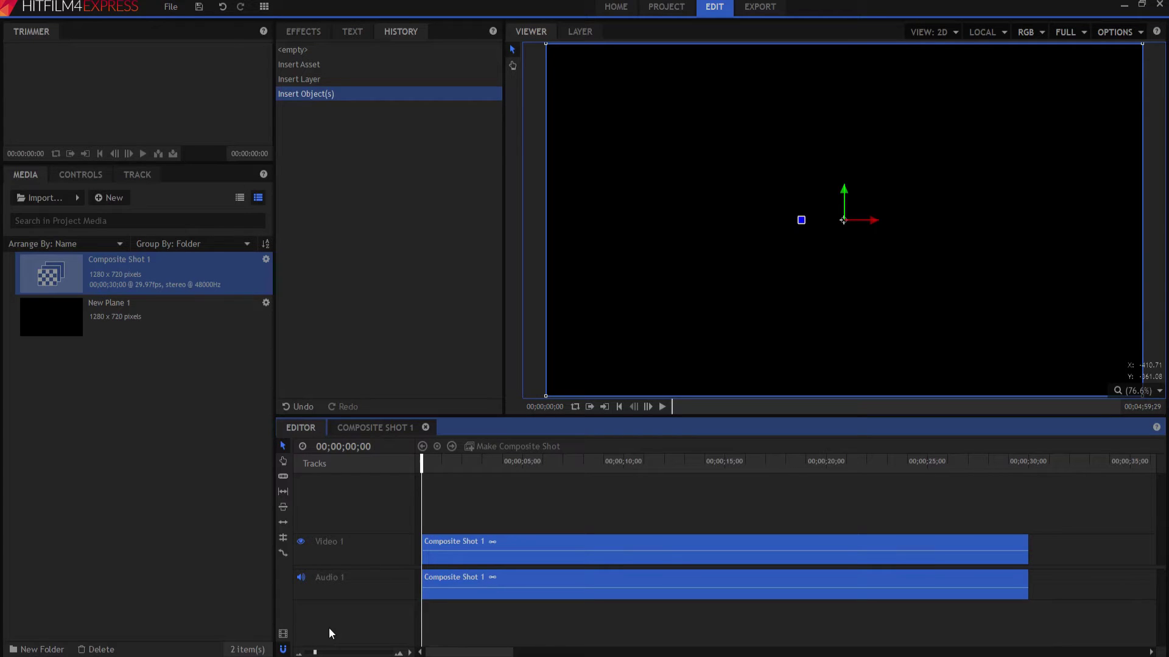
{"action": "key", "text": "c"}
{"action": "left_click", "coordinate": [511, 543]}
{"action": "left_click", "coordinate": [589, 539]}
{"action": "left_click", "coordinate": [670, 539]}
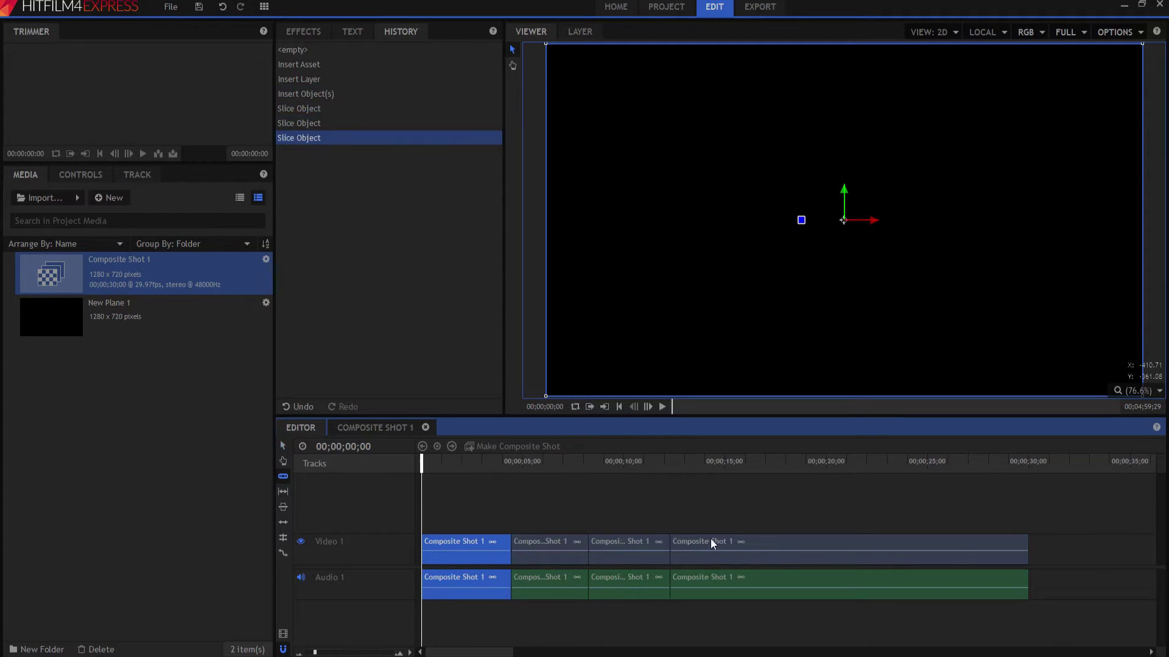
{"action": "left_click", "coordinate": [754, 545]}
{"action": "left_click", "coordinate": [859, 543]}
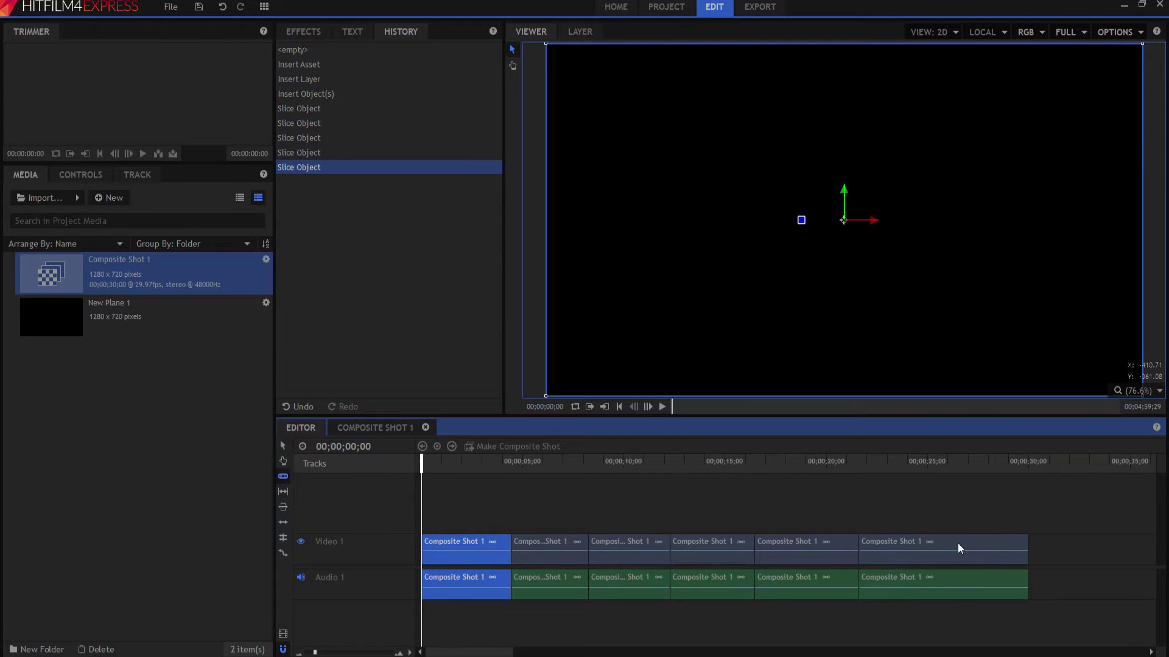
{"action": "left_click", "coordinate": [957, 542]}
Move the first clip piece up onto Video 2/Audio 2 and set the playhead to 03;09.
{"action": "key", "text": "v"}
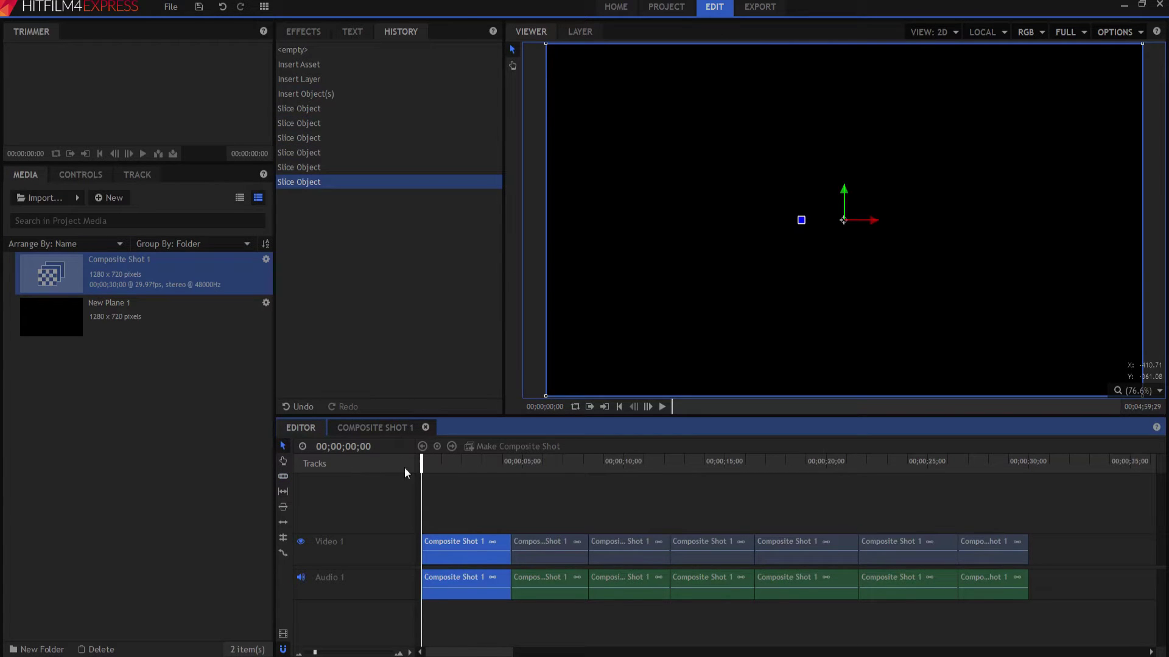
{"action": "left_click_drag", "start_coordinate": [529, 539], "coordinate": [458, 527]}
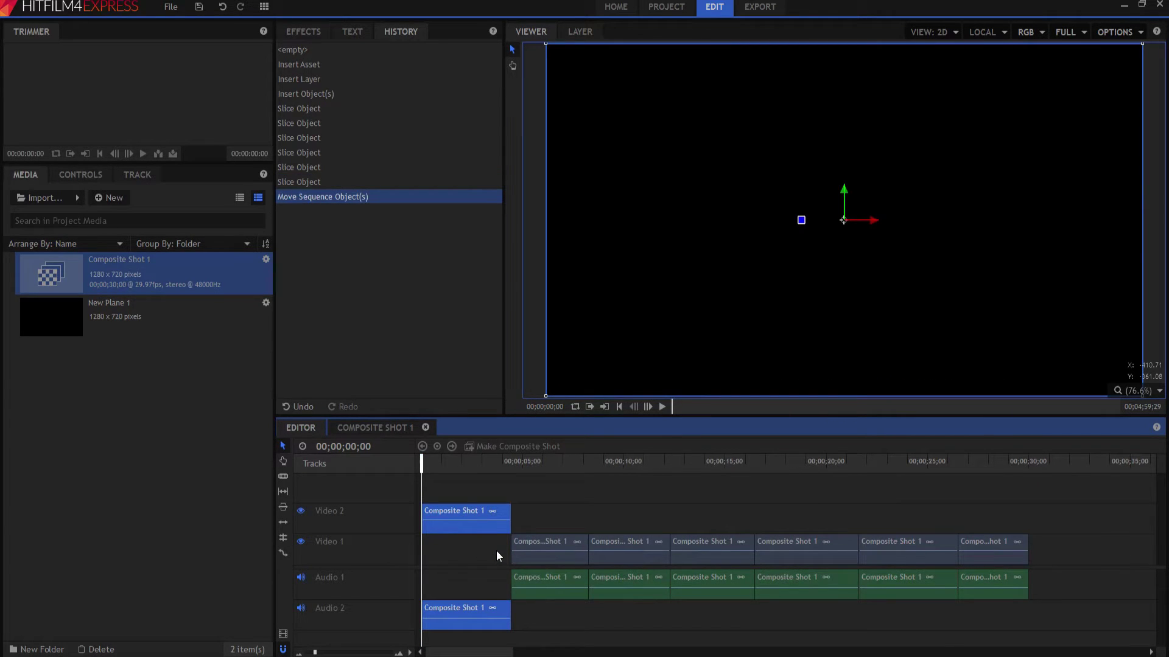
{"action": "left_click", "coordinate": [488, 460]}
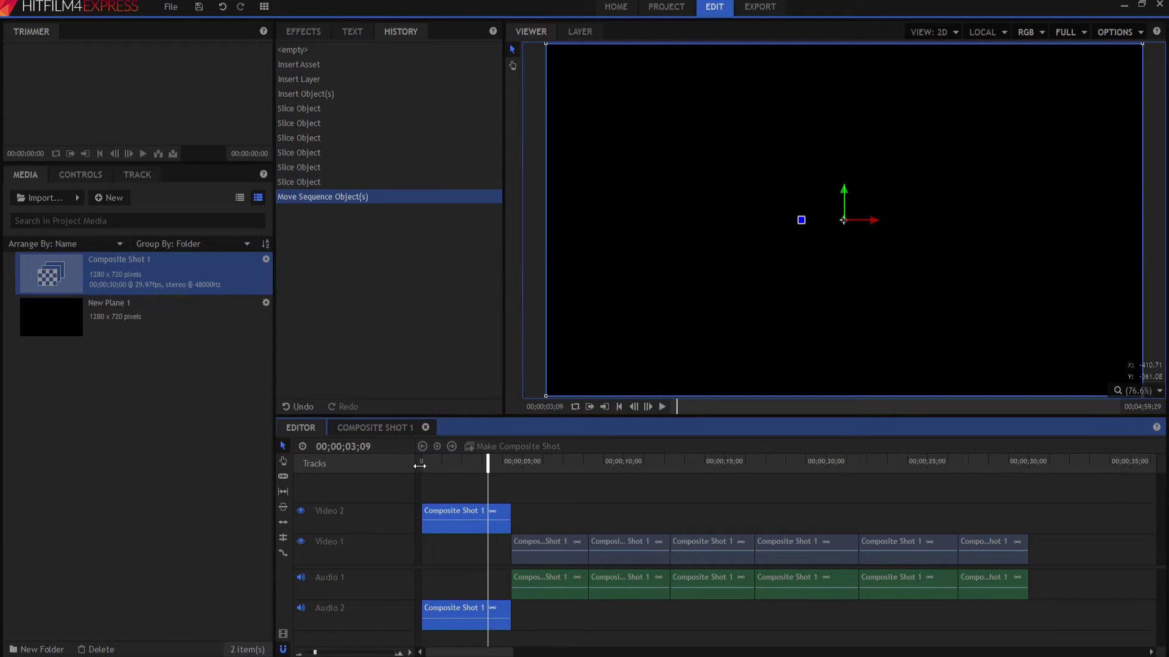
Mark an in/out range with the out point at 22;11, then fit in/out to the clips.
{"action": "left_click_drag", "start_coordinate": [418, 473], "coordinate": [457, 471]}
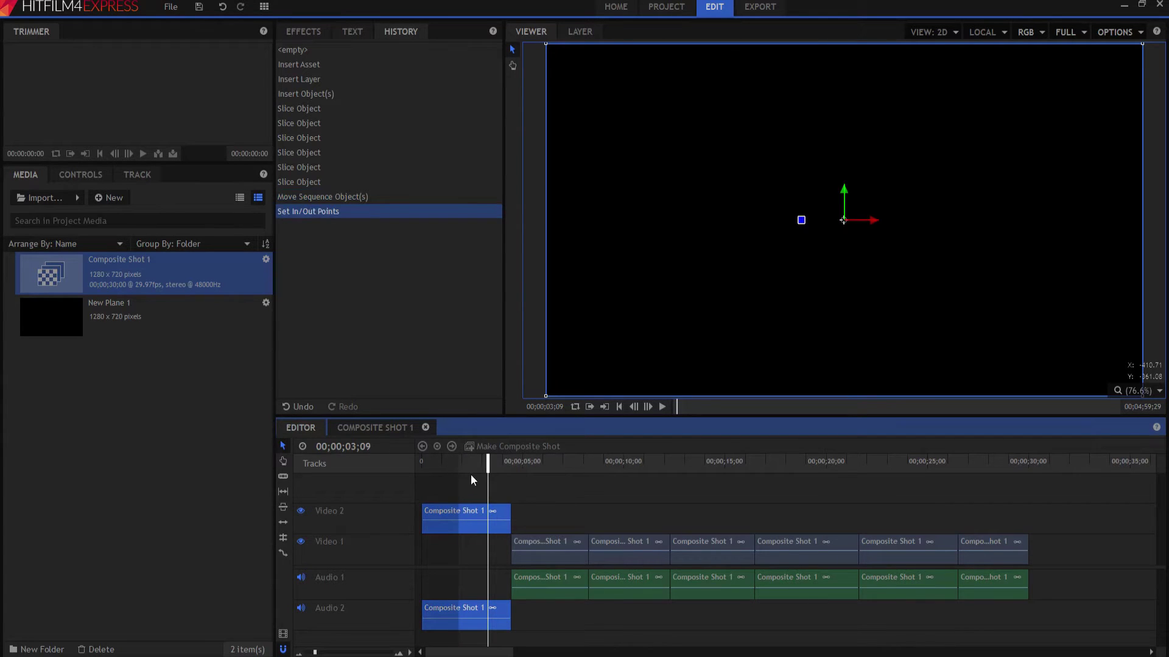
{"action": "left_click", "coordinate": [471, 476]}
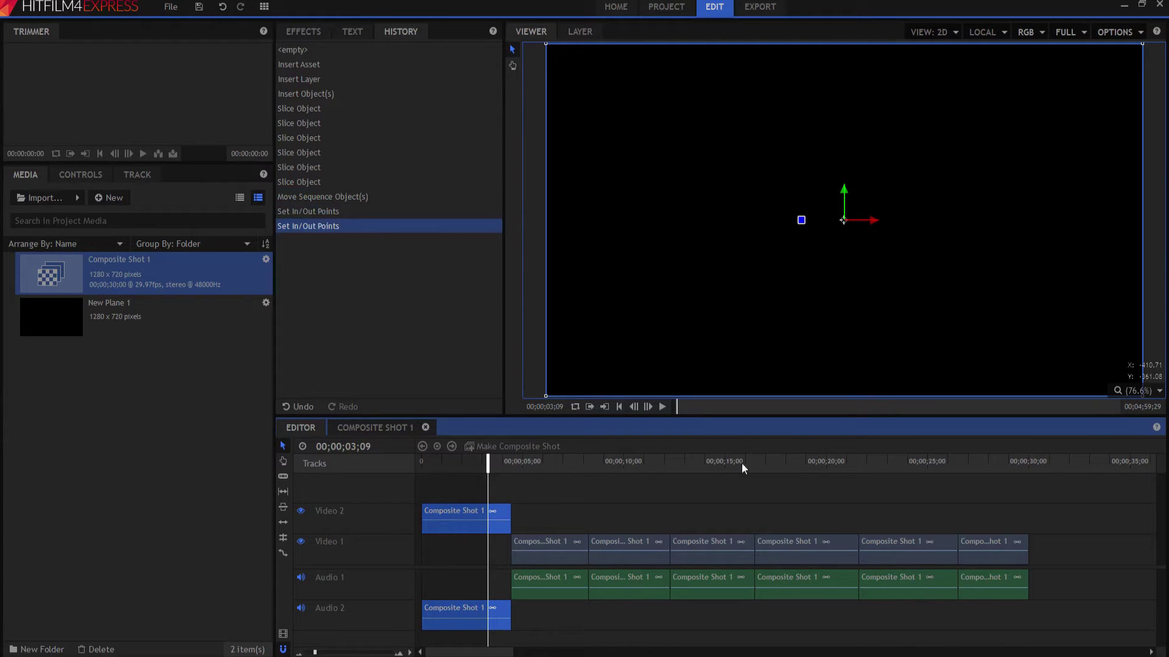
{"action": "left_click", "coordinate": [872, 458]}
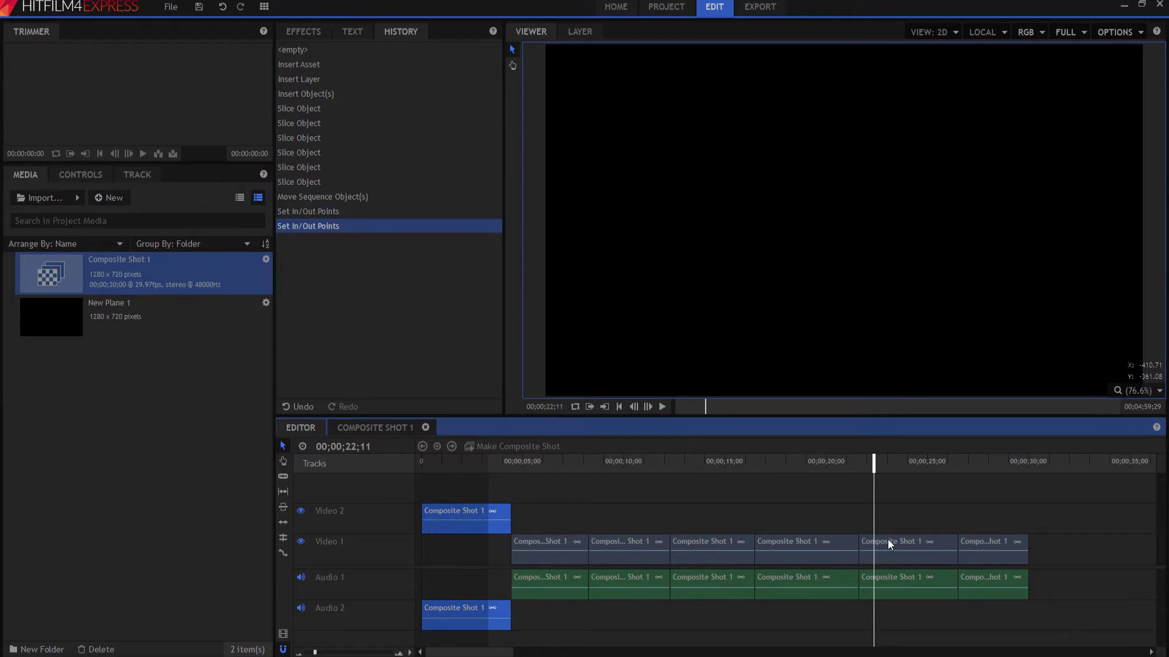
{"action": "key", "text": "o"}
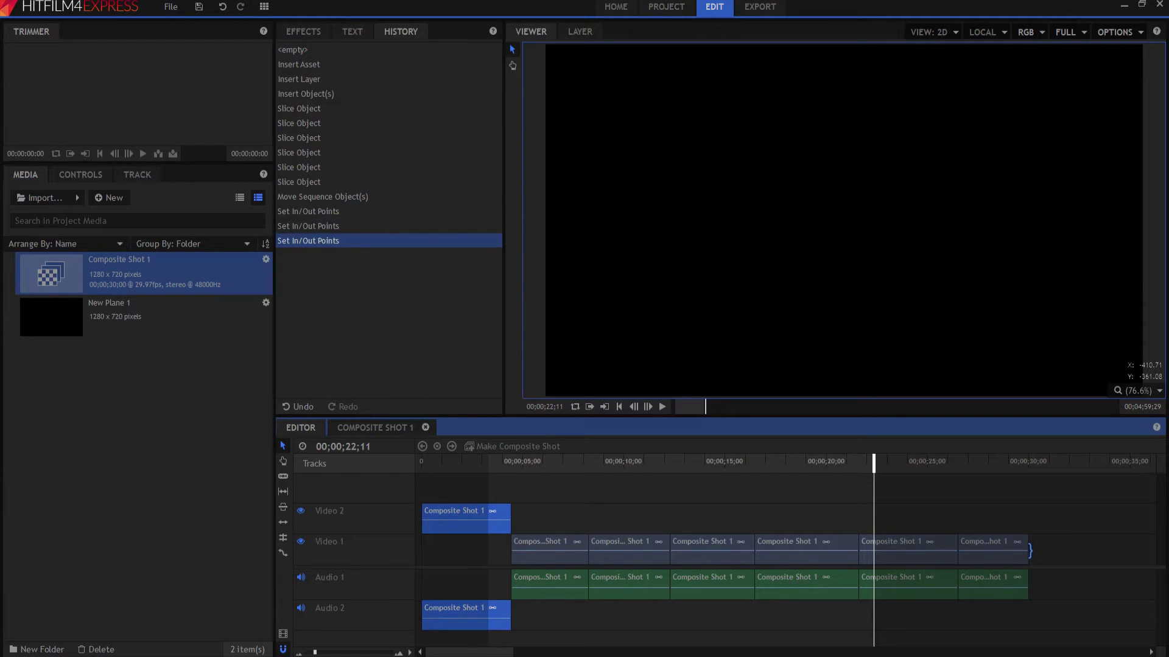
{"action": "key", "text": "/"}
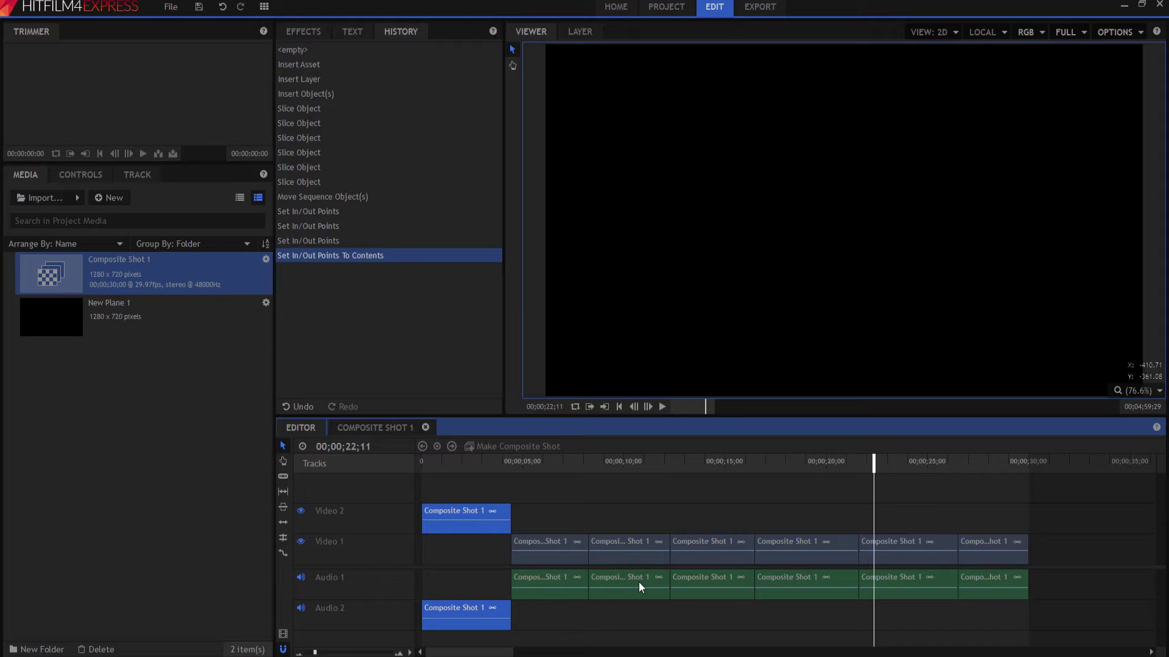
{"action": "scroll", "coordinate": [638, 582], "scroll_direction": "down", "scroll_amount": 5}
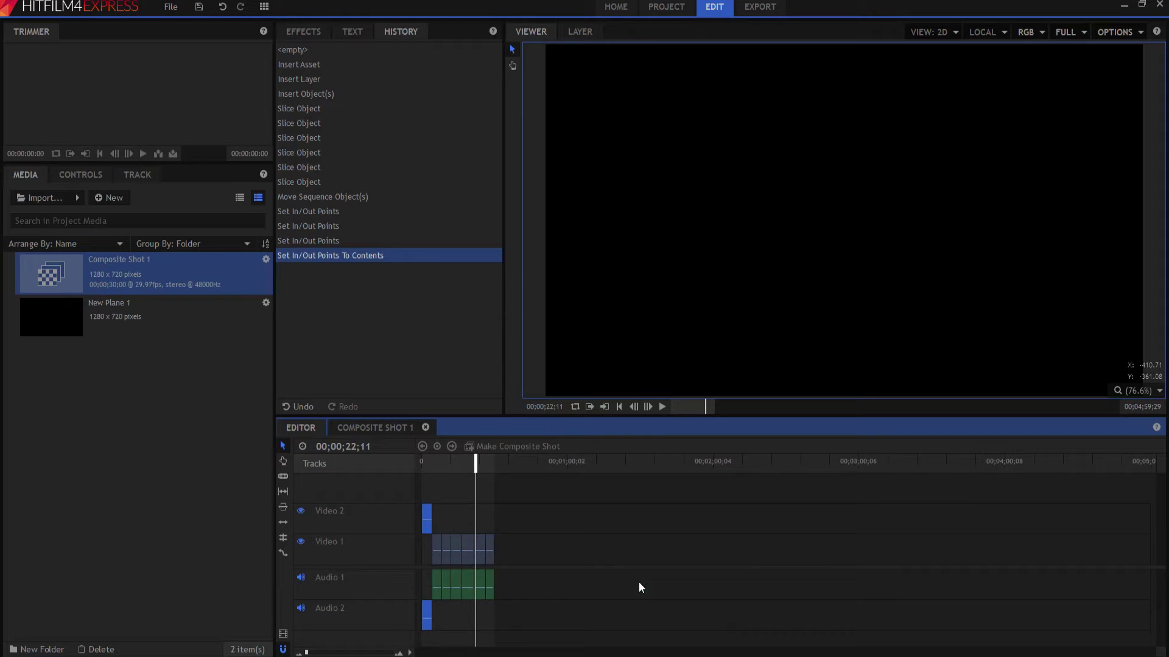
Jump between the sequence's start and end, then zoom the timeline to fit the clips.
{"action": "key", "text": "Home"}
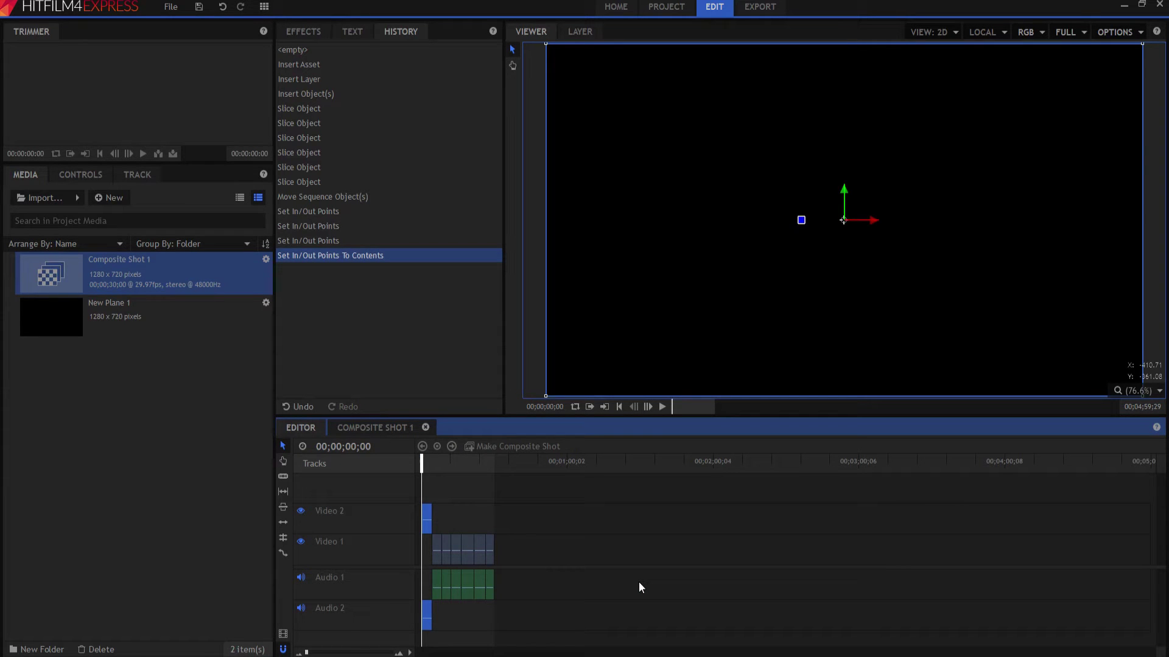
{"action": "key", "text": "End"}
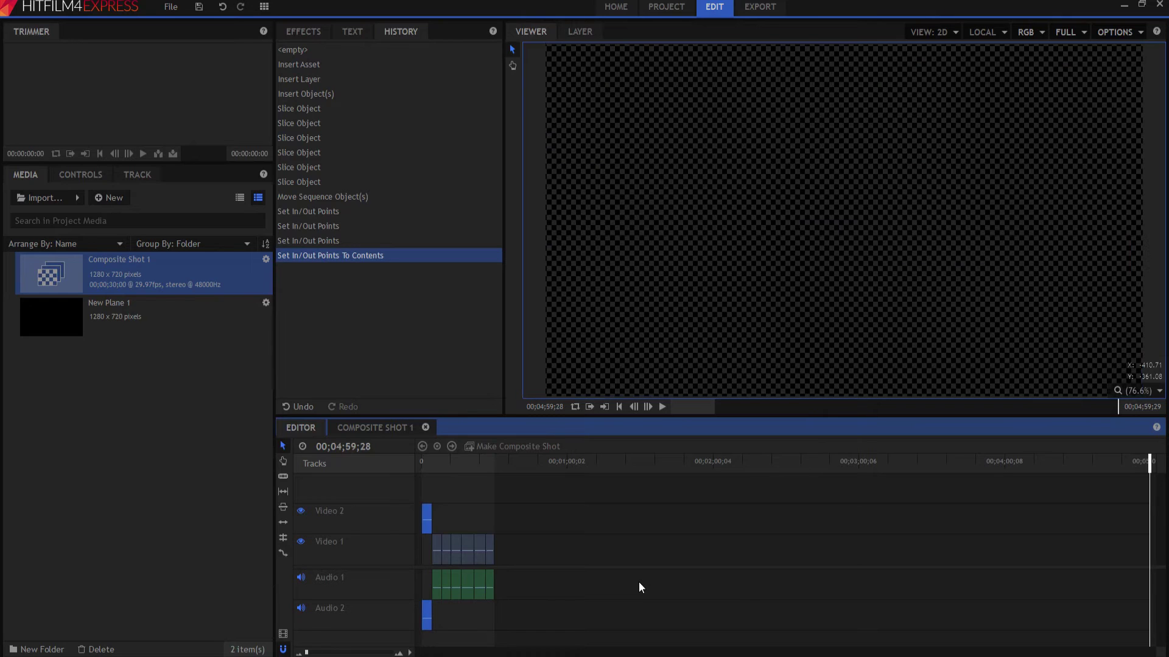
{"action": "key", "text": "Home"}
{"action": "key", "text": "End"}
{"action": "key", "text": "Home"}
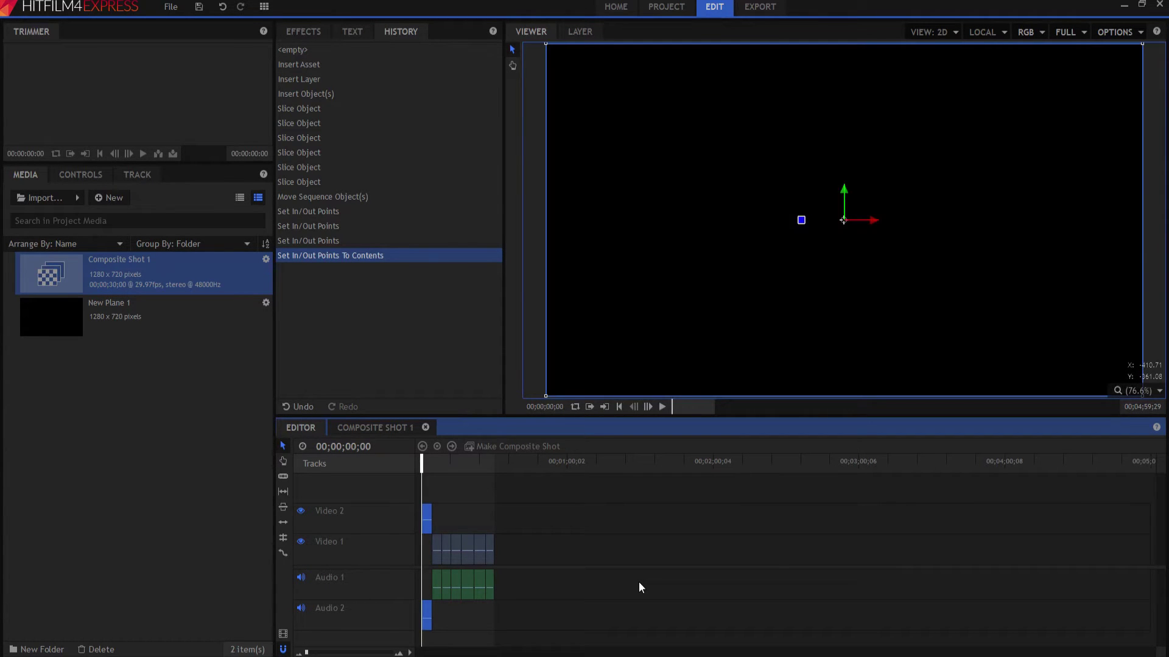
{"action": "key", "text": "backslash"}
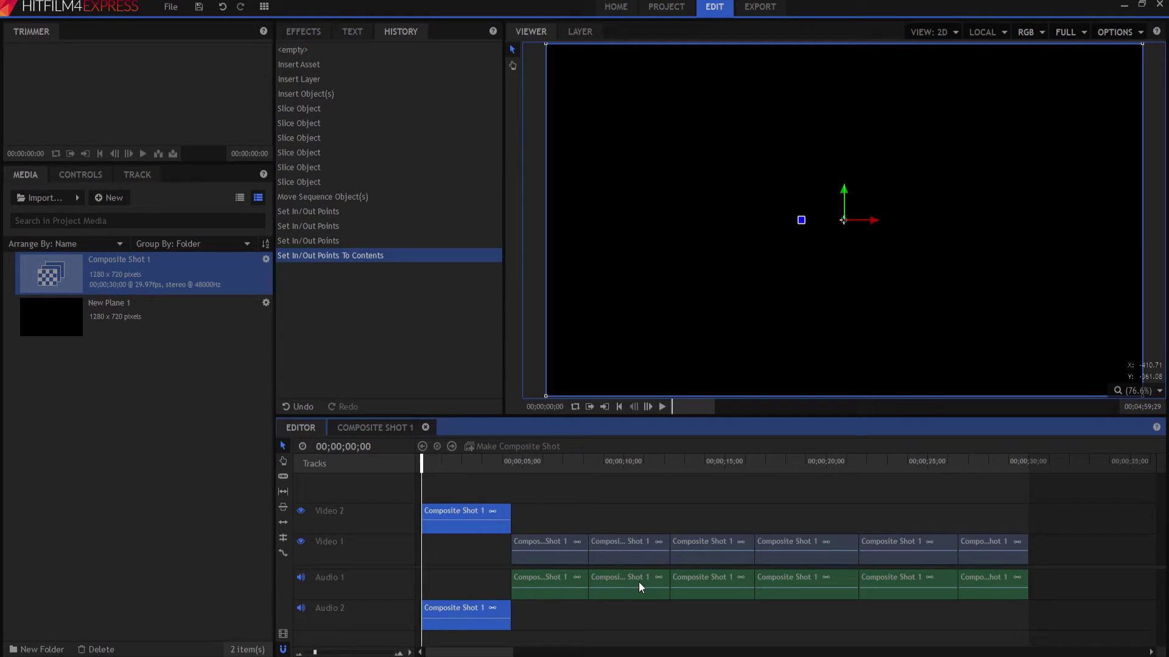
Step the playhead forward and back by frames, ending at 00;00;00;00.
{"action": "key", "text": "Right"}
{"action": "key", "text": "Right"}
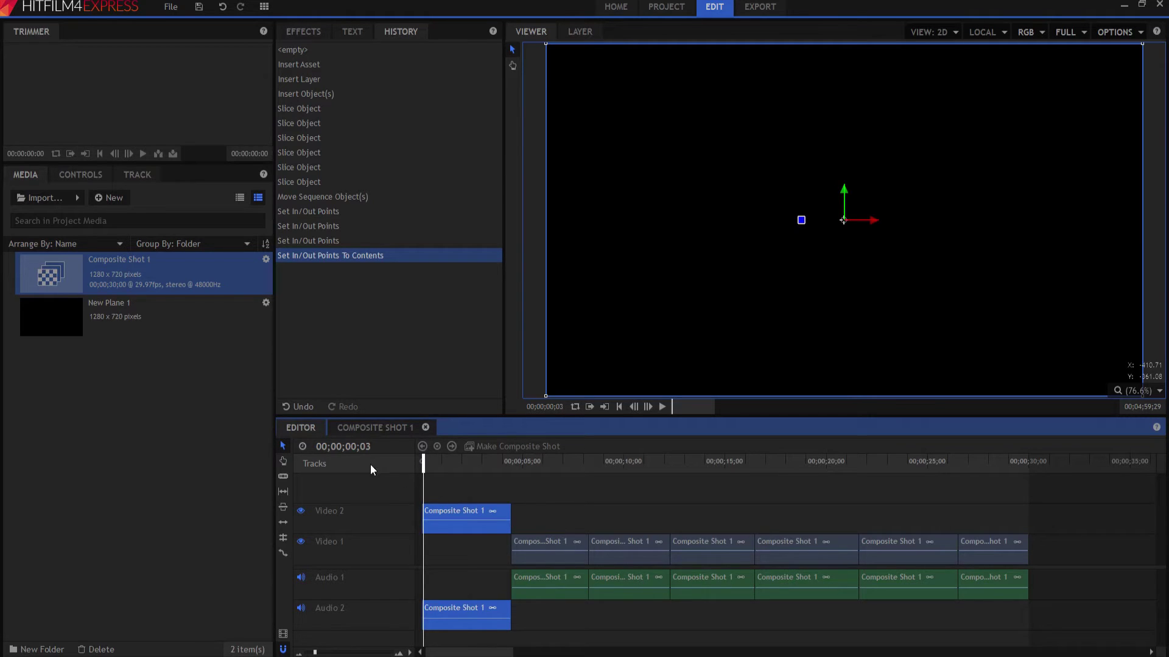
{"action": "key", "text": "Right"}
{"action": "key", "text": "Right"}
{"action": "key", "text": "Right"}
{"action": "key", "text": "Right"}
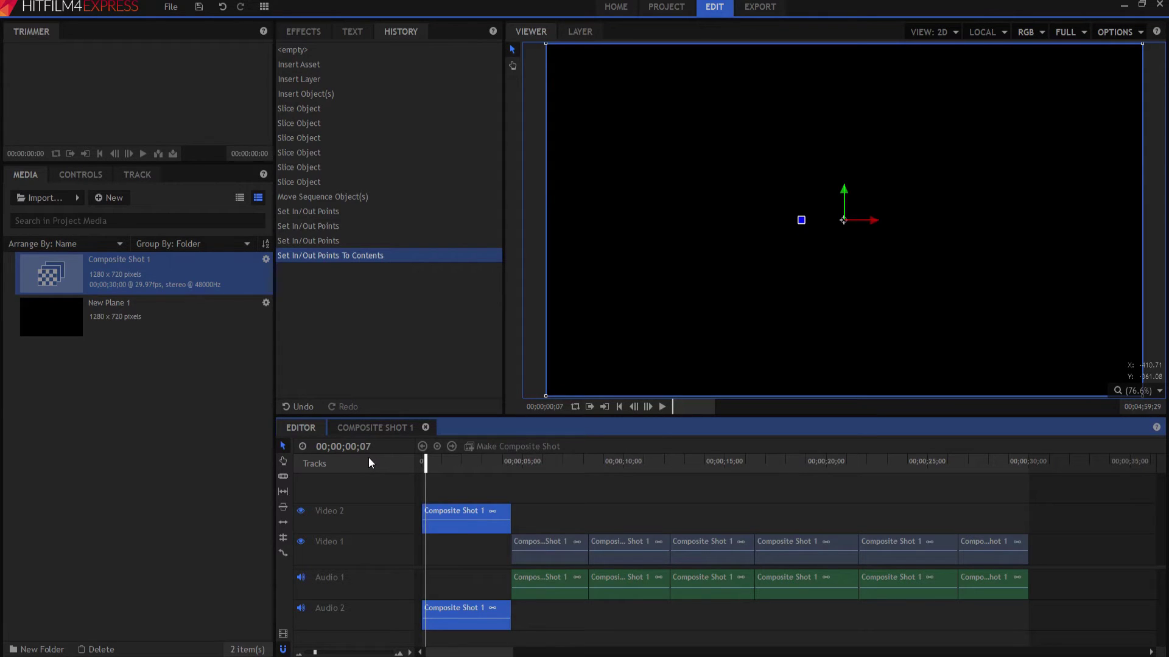
{"action": "key", "text": "Left"}
{"action": "key", "text": "Left"}
{"action": "key", "text": "Left"}
{"action": "key", "text": "Left"}
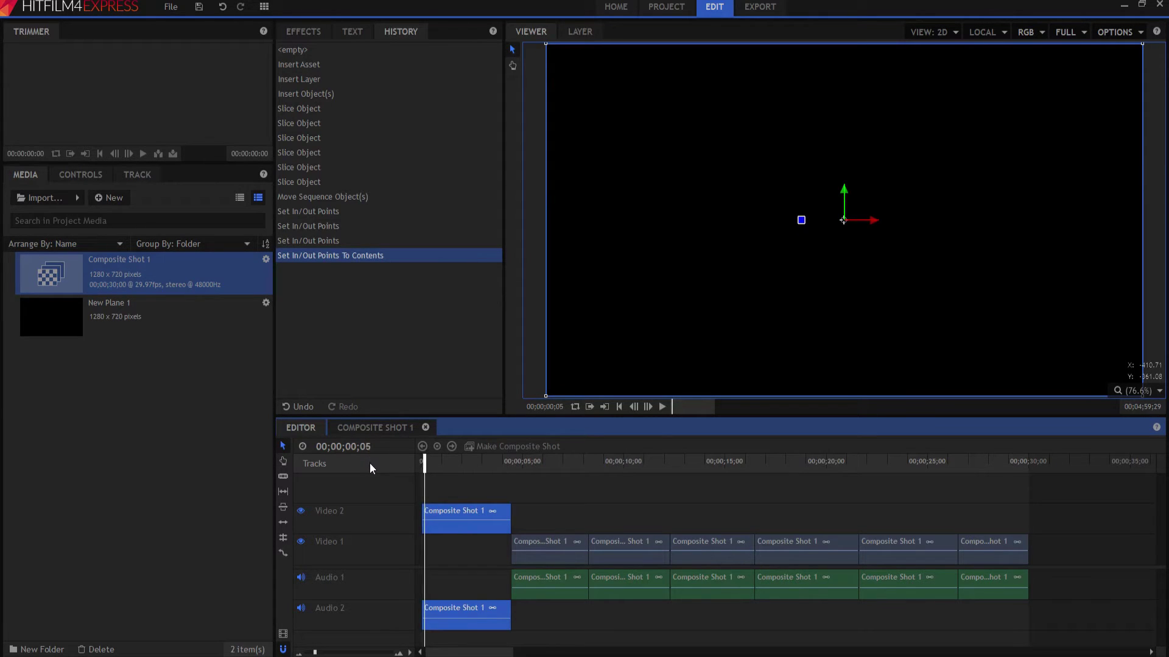
{"action": "key", "text": "Left"}
{"action": "key", "text": "Left"}
{"action": "key", "text": "Left"}
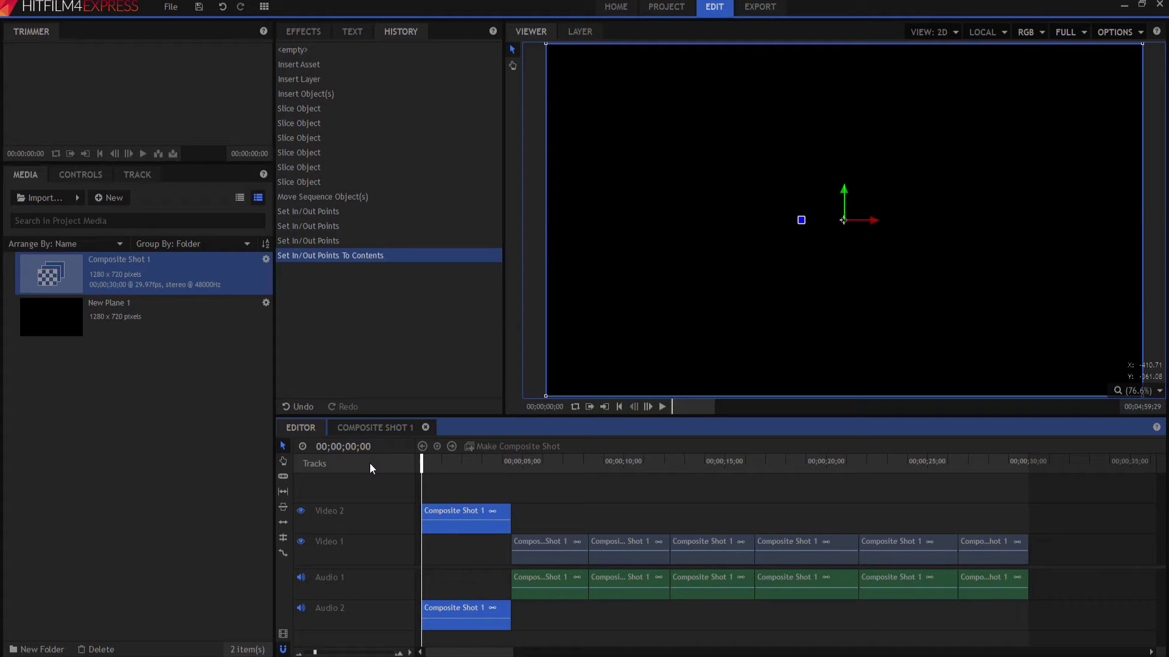
{"action": "key", "text": "Right"}
{"action": "key", "text": "Right"}
{"action": "key", "text": "Right"}
{"action": "key", "text": "Right"}
{"action": "key", "text": "Right"}
{"action": "key", "text": "Right"}
{"action": "key", "text": "Right"}
{"action": "key", "text": "Right"}
{"action": "key", "text": "Right"}
{"action": "key", "text": "Right"}
{"action": "key", "text": "Right"}
{"action": "key", "text": "Right"}
{"action": "key", "text": "Right"}
{"action": "key", "text": "Right"}
{"action": "key", "text": "Right"}
{"action": "key", "text": "Right"}
{"action": "key", "text": "Right"}
{"action": "key", "text": "Right"}
{"action": "key", "text": "Right"}
{"action": "key", "text": "Right"}
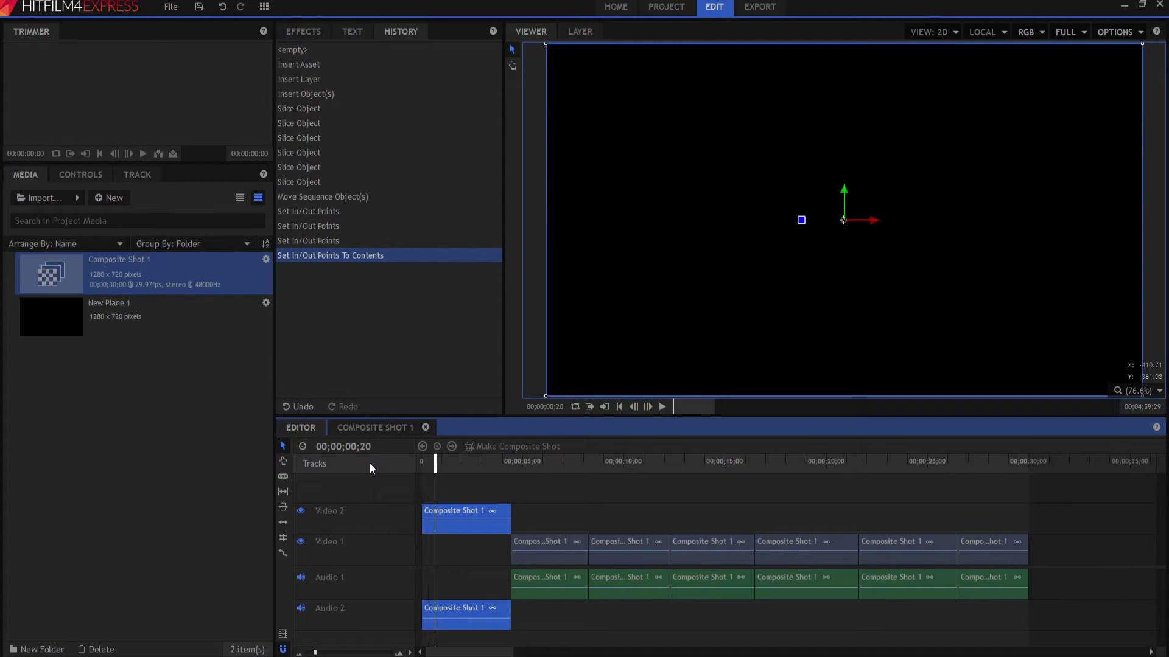
{"action": "key", "text": "Right"}
{"action": "key", "text": "Right"}
{"action": "key", "text": "Right"}
{"action": "key", "text": "Right"}
{"action": "key", "text": "Right"}
{"action": "key", "text": "Right"}
{"action": "key", "text": "Right"}
{"action": "key", "text": "Right"}
{"action": "key", "text": "Right"}
{"action": "key", "text": "Right"}
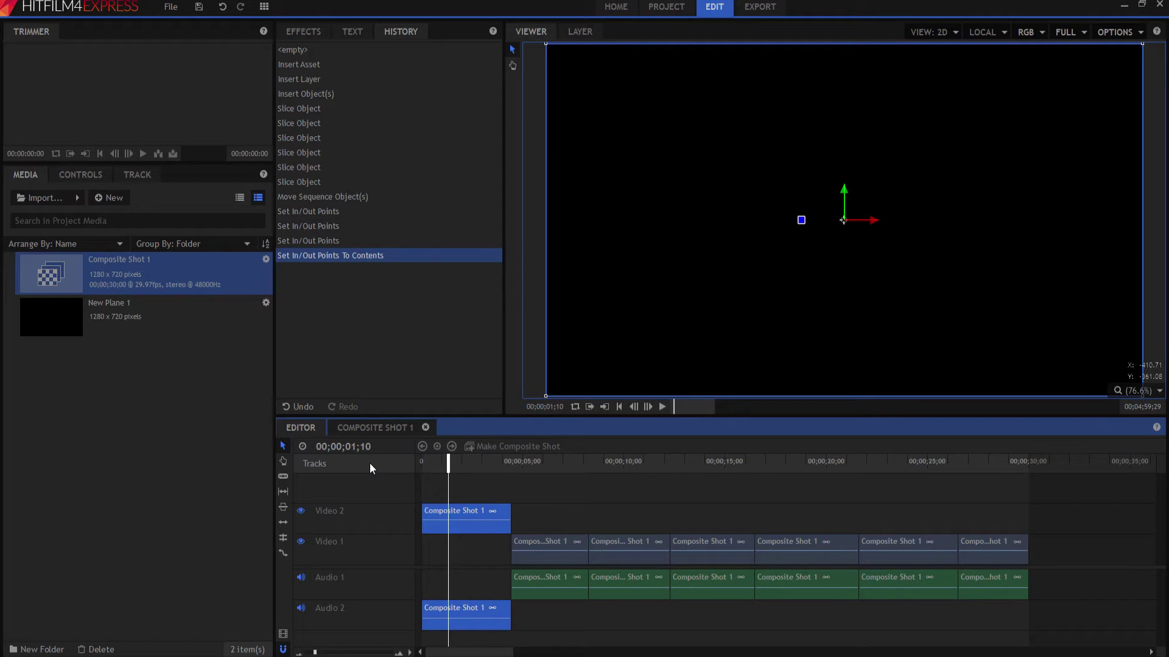
{"action": "key", "text": "Left"}
{"action": "key", "text": "Left"}
{"action": "key", "text": "Left"}
{"action": "key", "text": "Left"}
{"action": "key", "text": "Left"}
{"action": "key", "text": "Left"}
{"action": "key", "text": "Left"}
{"action": "key", "text": "Left"}
{"action": "key", "text": "Left"}
{"action": "key", "text": "Left"}
{"action": "key", "text": "Left"}
{"action": "key", "text": "Left"}
{"action": "key", "text": "Left"}
{"action": "key", "text": "Left"}
{"action": "key", "text": "Left"}
{"action": "key", "text": "Left"}
{"action": "key", "text": "Left"}
{"action": "key", "text": "Left"}
{"action": "key", "text": "Left"}
{"action": "key", "text": "Left"}
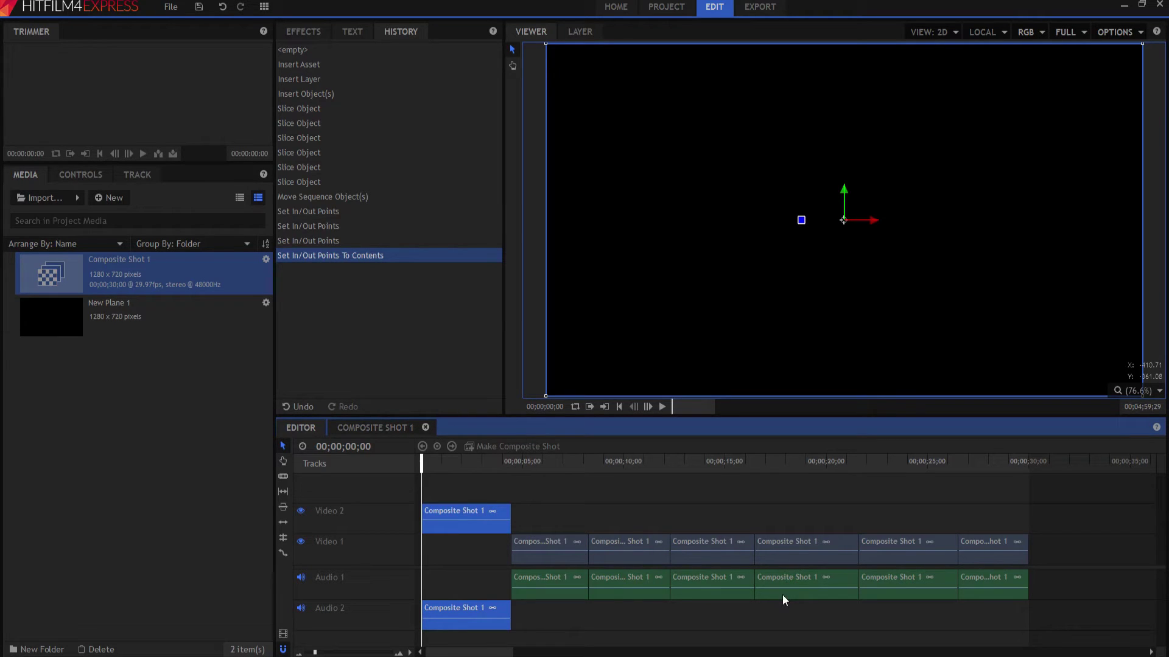
{"action": "key", "text": "Down"}
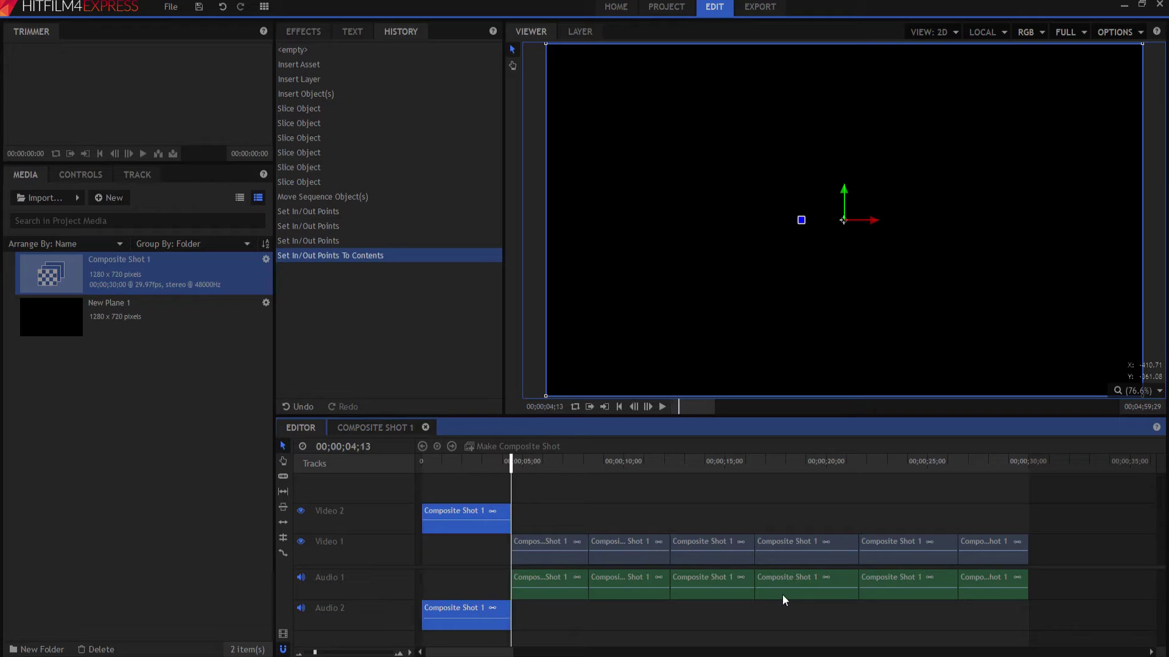
{"action": "key", "text": "Down"}
{"action": "key", "text": "Down"}
{"action": "key", "text": "Down"}
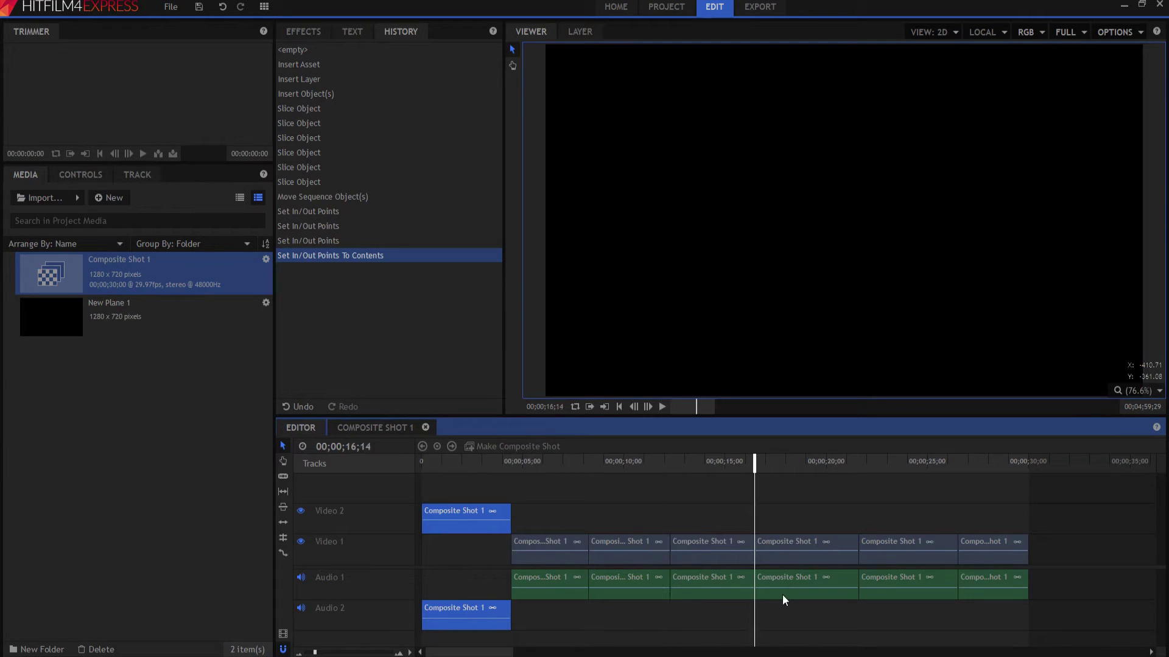
{"action": "key", "text": "Up"}
{"action": "key", "text": "Up"}
{"action": "key", "text": "Up"}
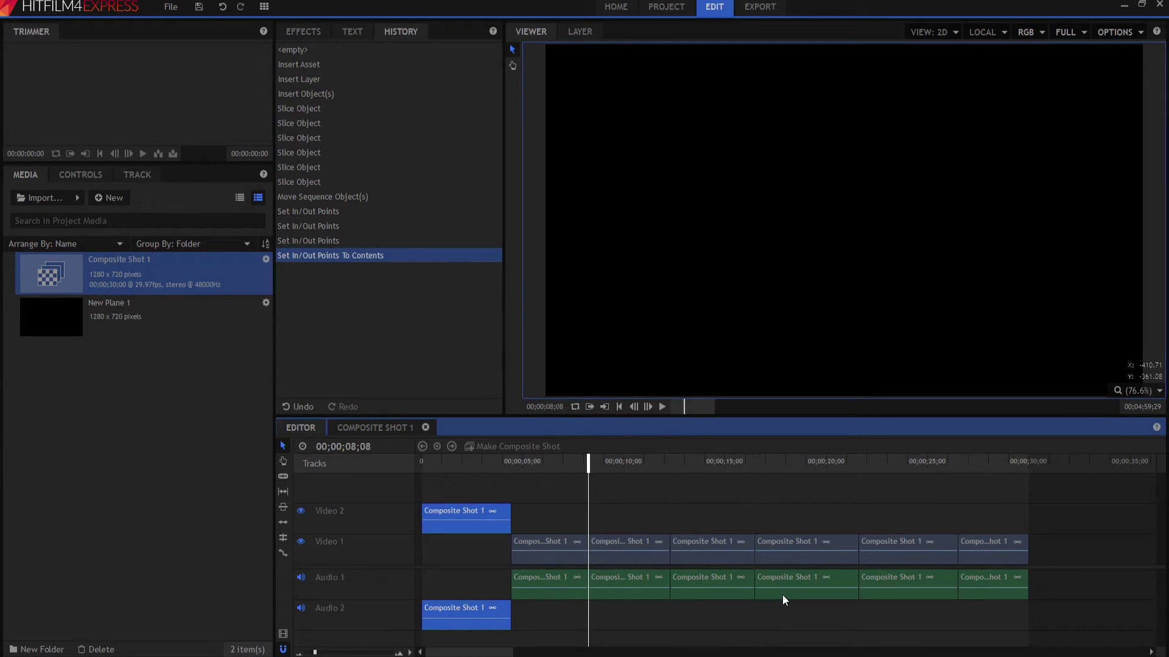
{"action": "left_click", "coordinate": [704, 481]}
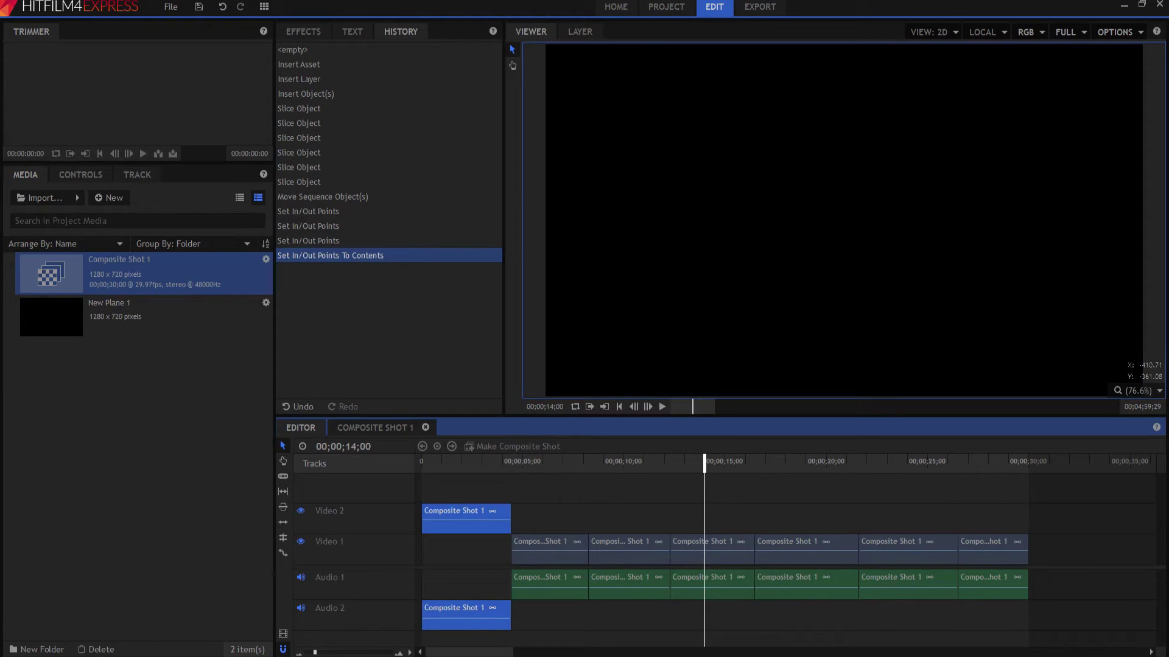
{"action": "left_click_drag", "start_coordinate": [314, 653], "coordinate": [352, 652]}
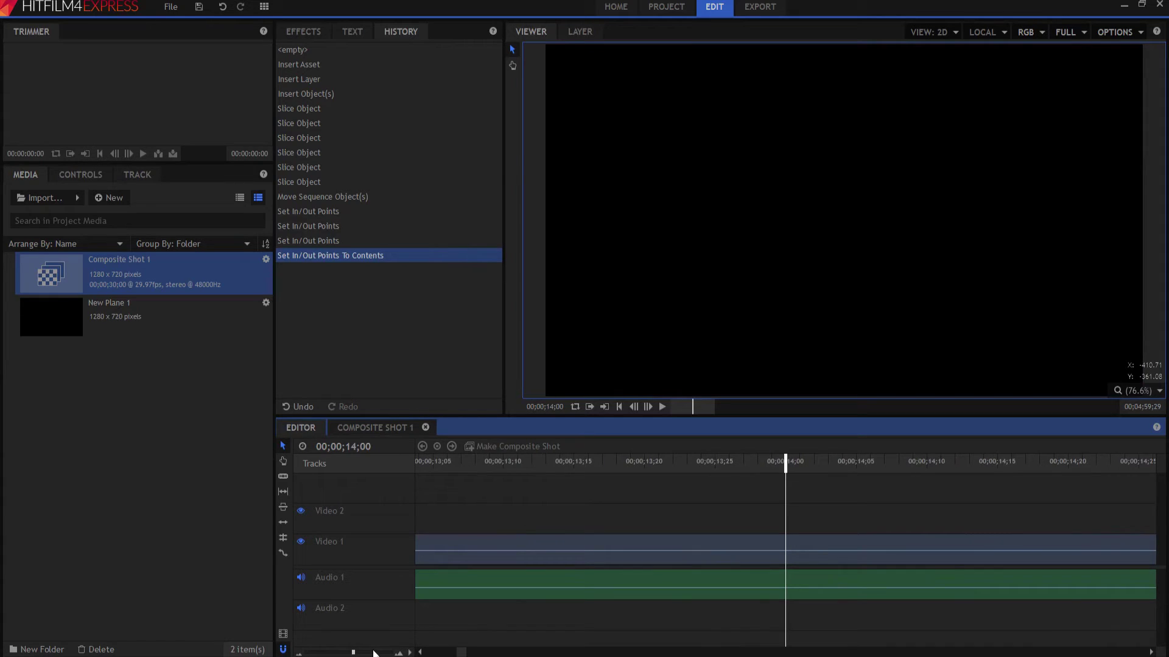
{"action": "key", "text": "Down"}
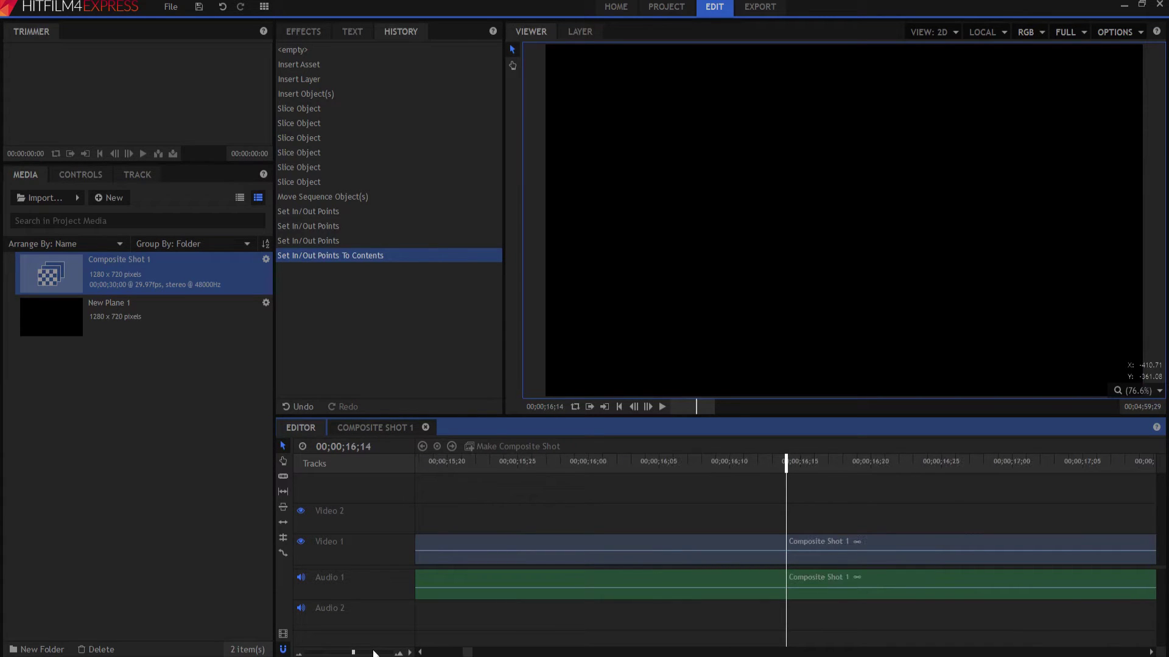
{"action": "key", "text": "Down"}
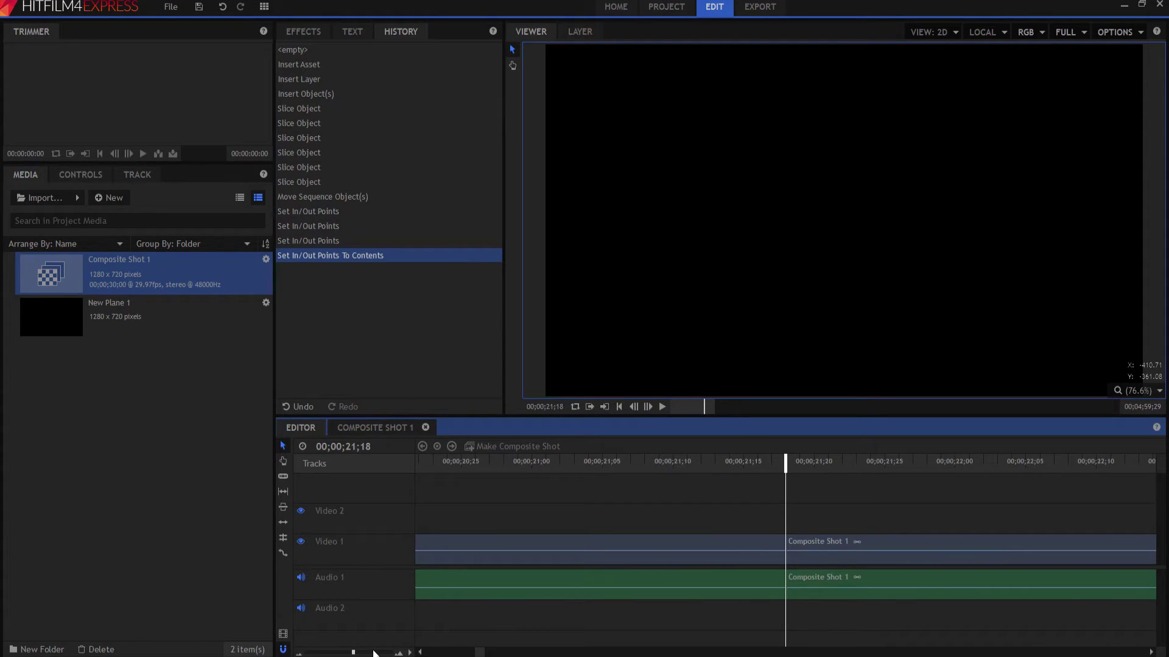
{"action": "scroll", "coordinate": [367, 653], "scroll_direction": "down", "scroll_amount": 5}
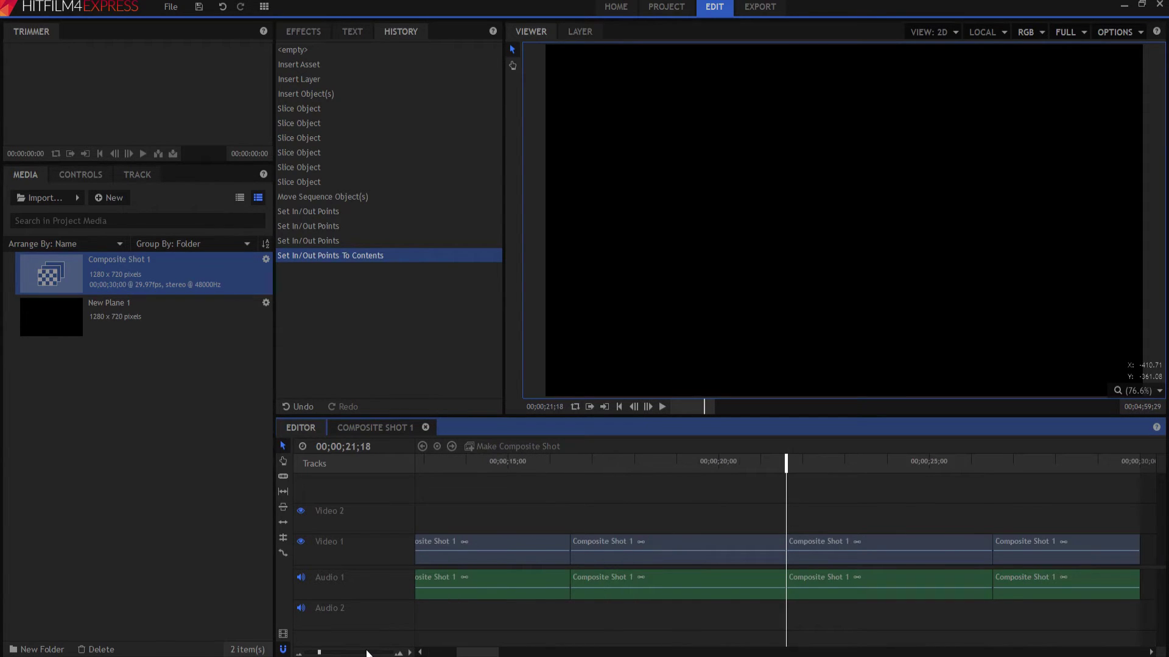
{"action": "scroll", "coordinate": [367, 653], "scroll_direction": "down", "scroll_amount": 3}
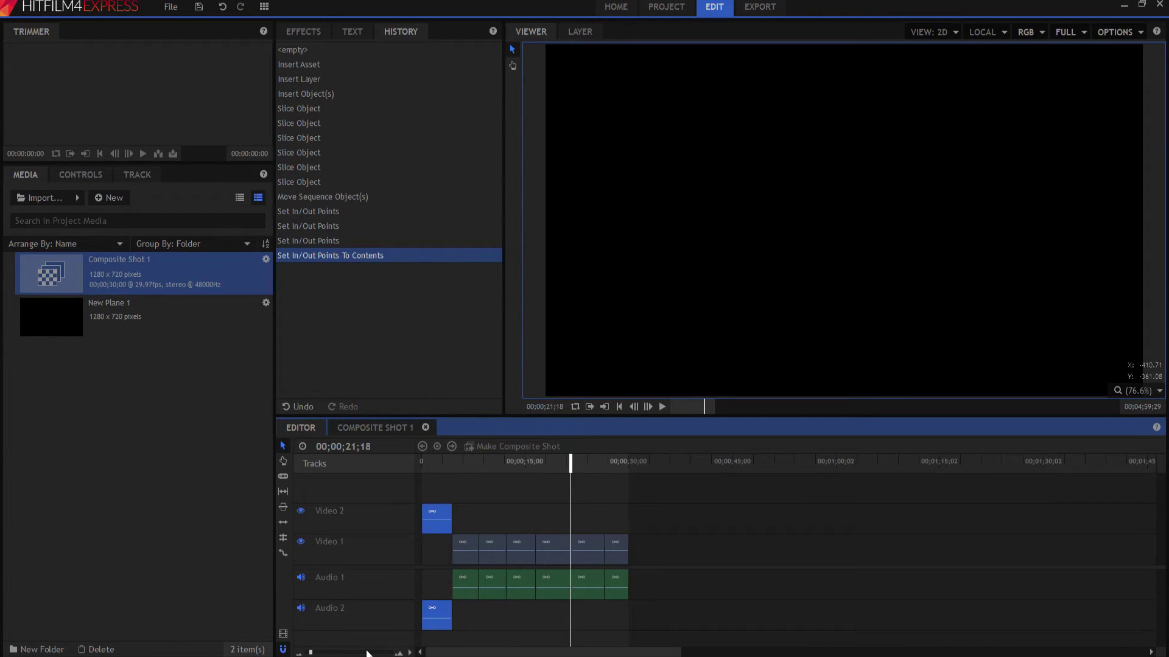
{"action": "left_click", "coordinate": [301, 654]}
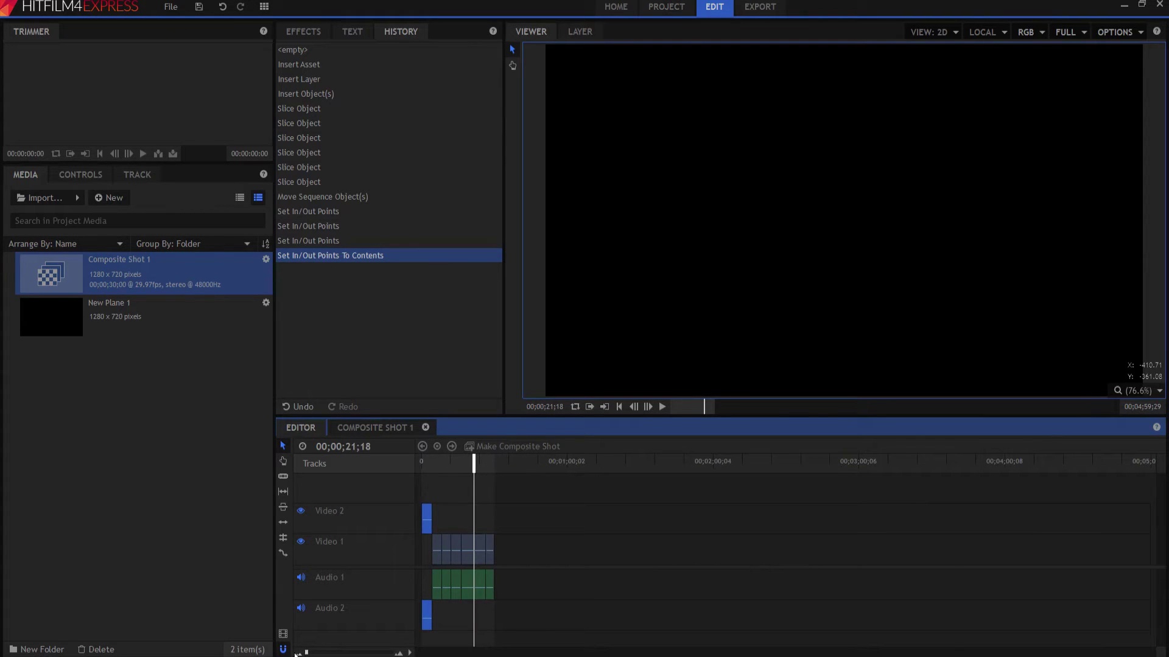
{"action": "scroll", "coordinate": [297, 654], "scroll_direction": "up", "scroll_amount": 5}
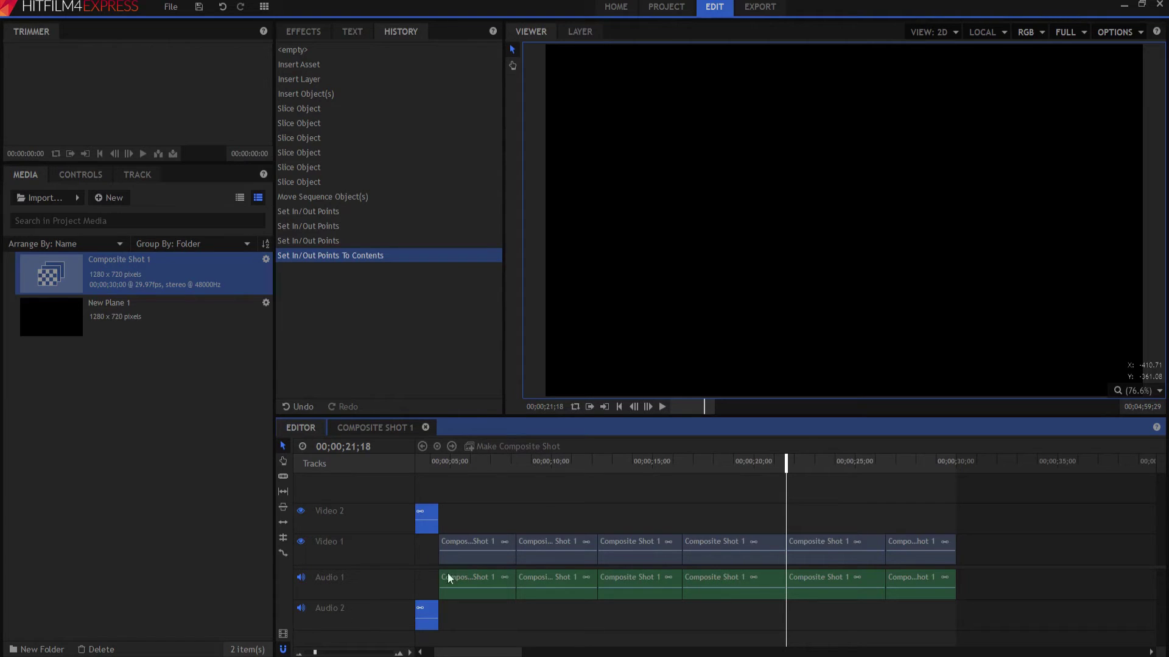
{"action": "left_click_drag", "start_coordinate": [787, 464], "coordinate": [548, 464]}
{"action": "left_click", "coordinate": [661, 408]}
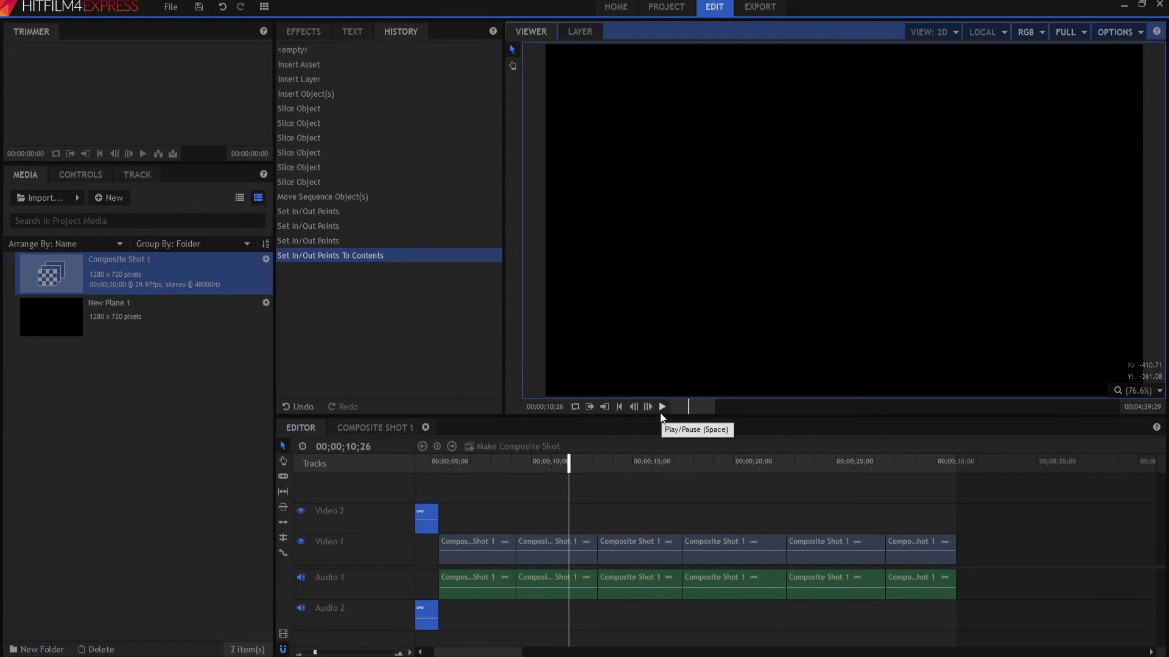
{"action": "left_click", "coordinate": [662, 413]}
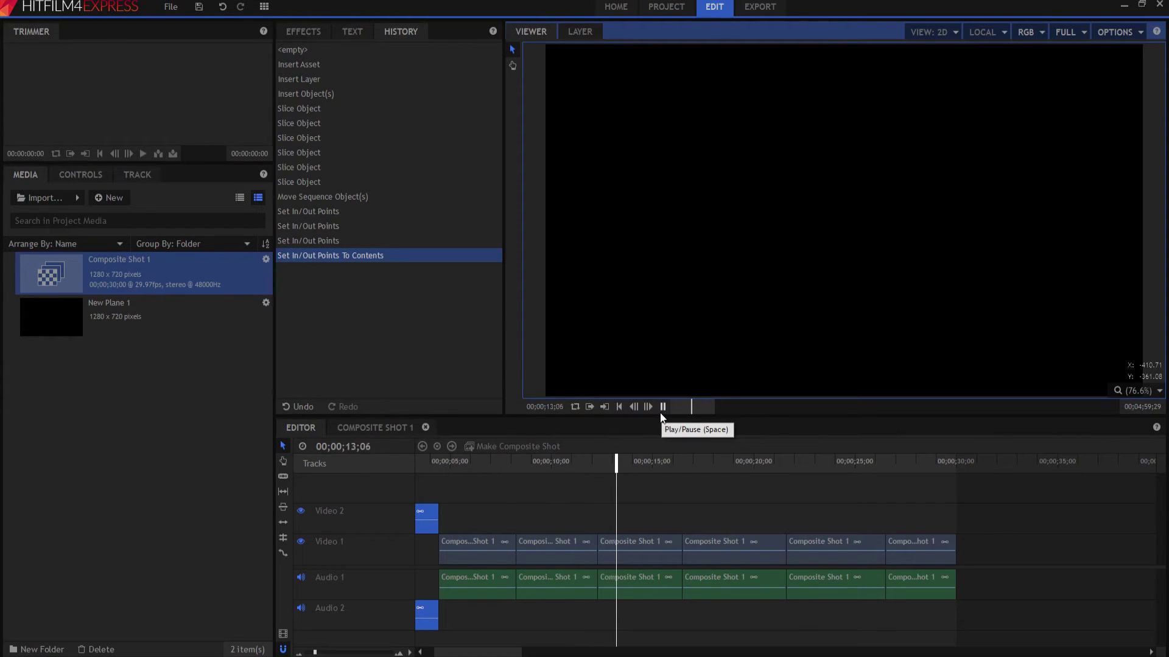
{"action": "key", "text": "j"}
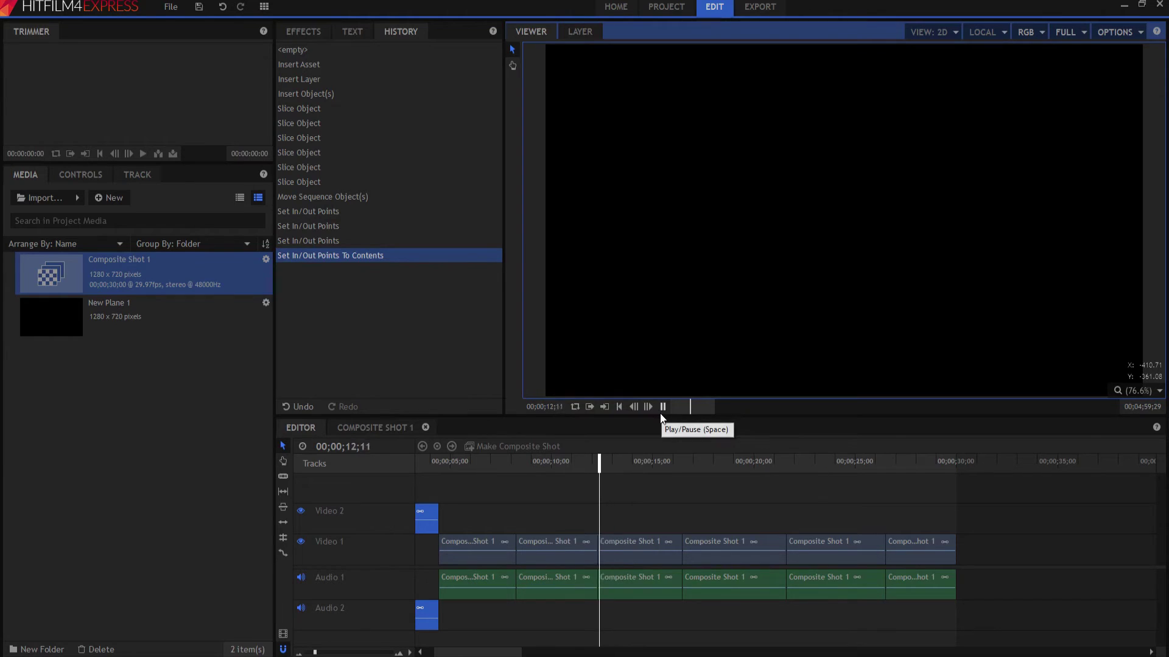
{"action": "key", "text": "l"}
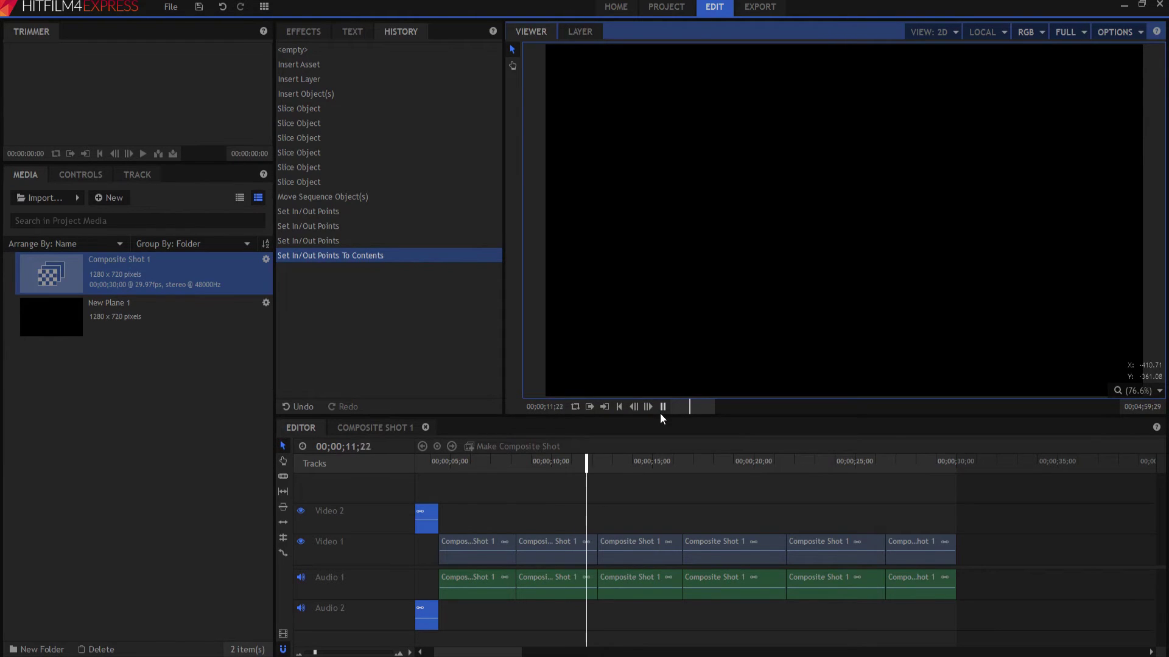
{"action": "key", "text": "j"}
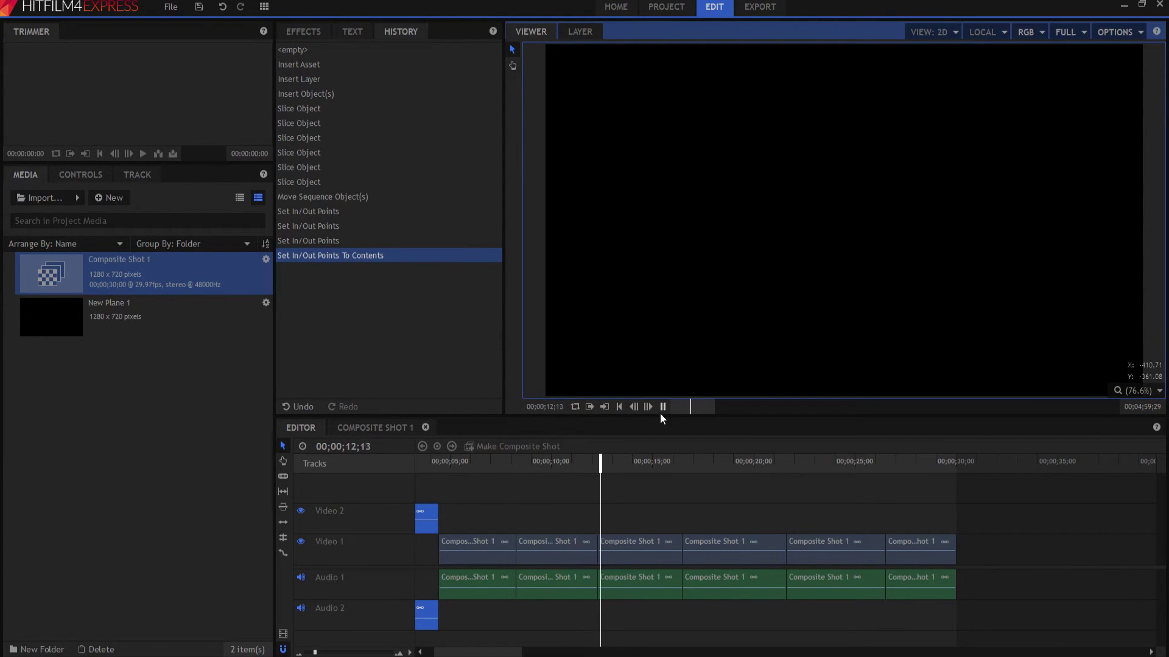
{"action": "key", "text": "l"}
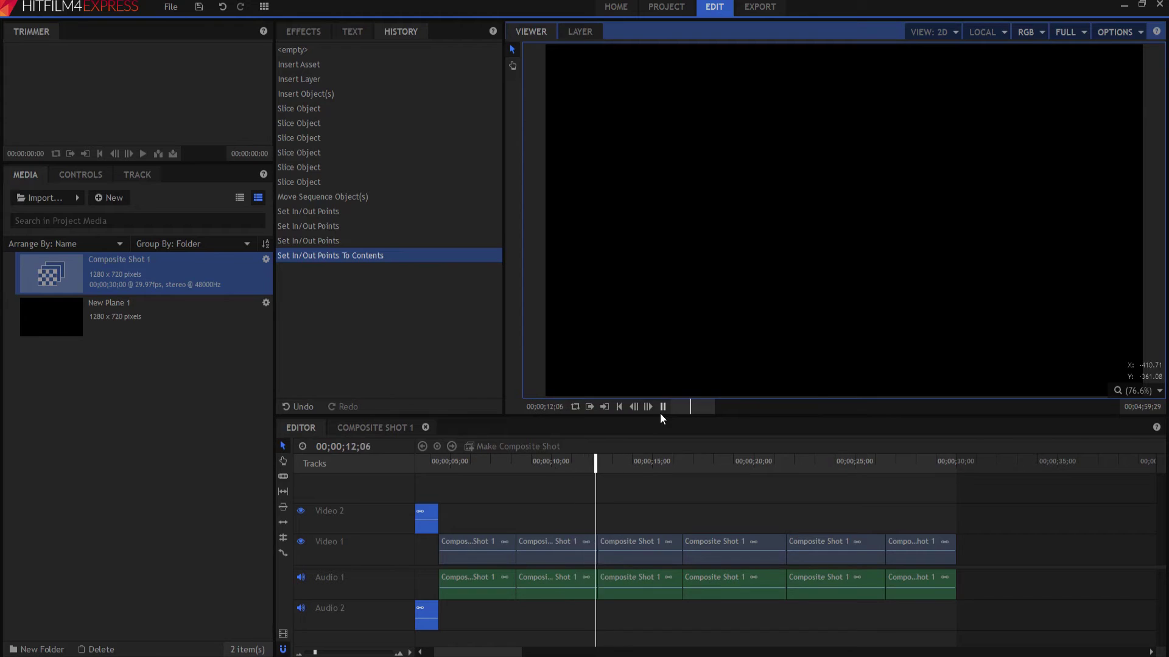
{"action": "key", "text": "k"}
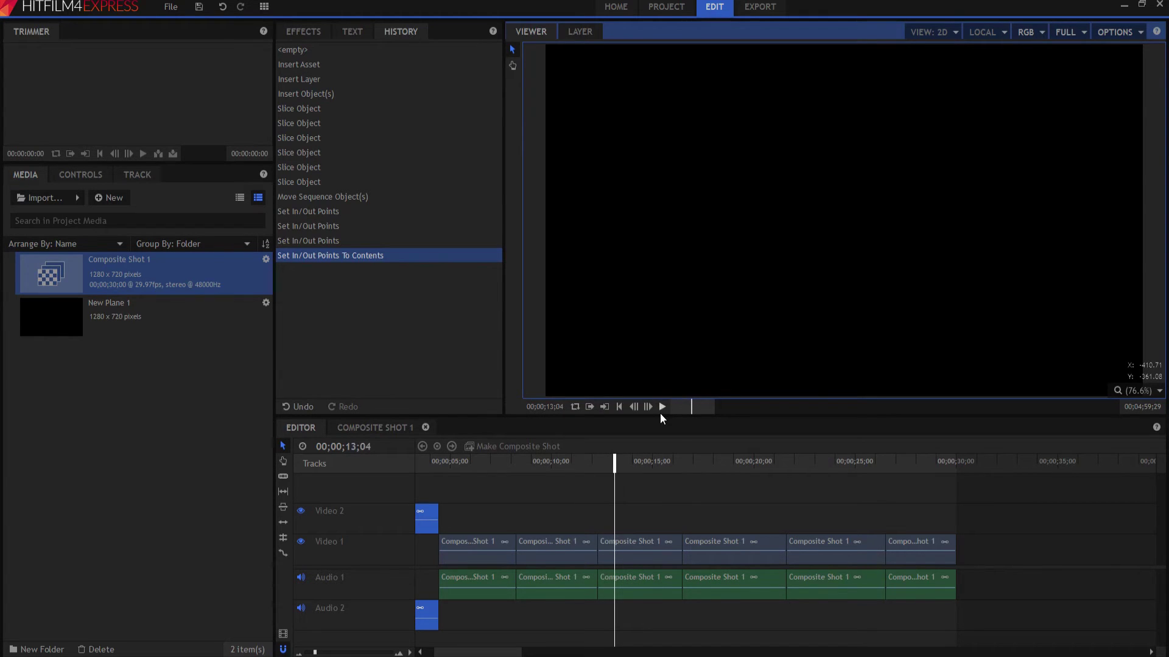
{"action": "key", "text": "j"}
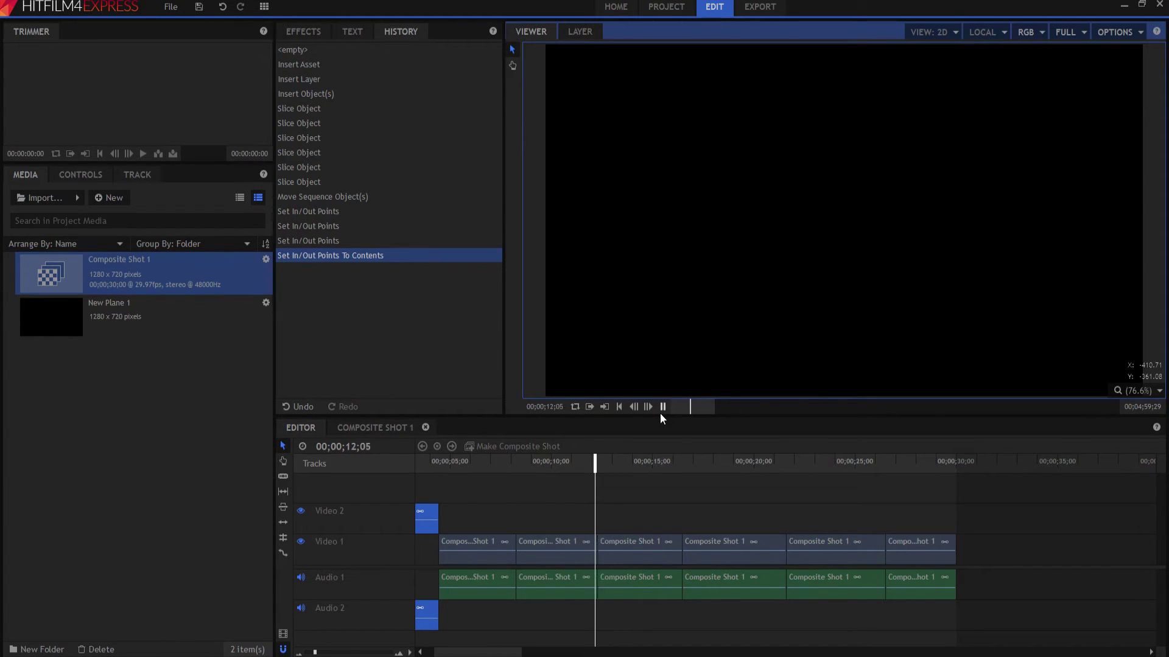
{"action": "key", "text": "k"}
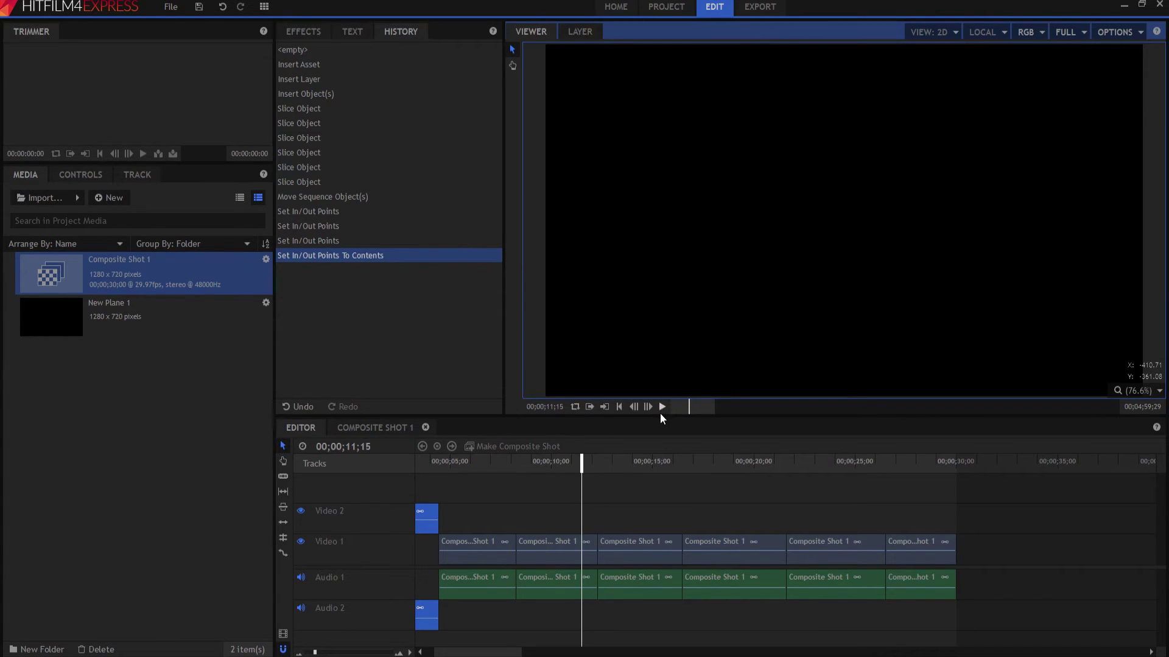
{"action": "key", "text": "j"}
{"action": "key", "text": "k"}
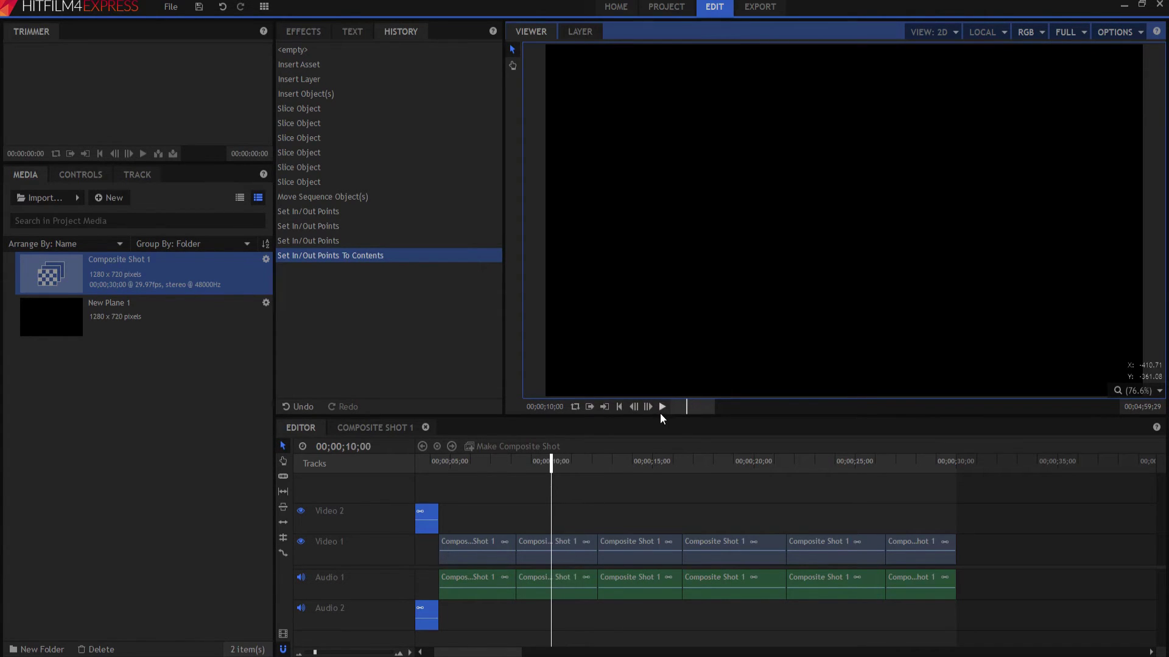
{"action": "key", "text": "l"}
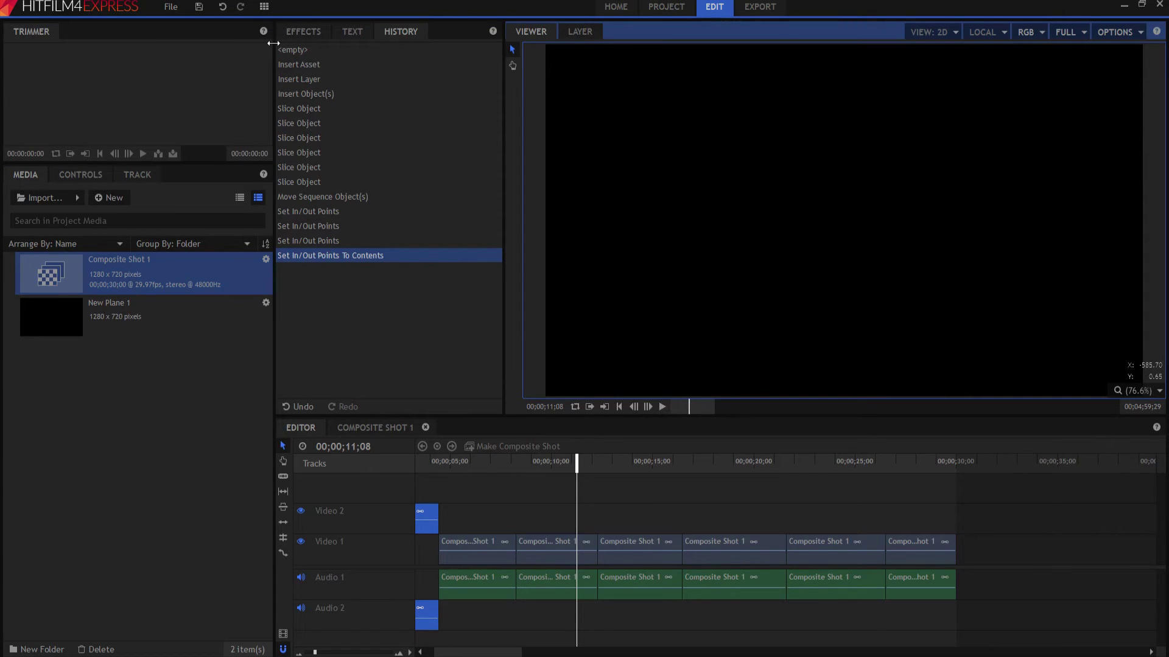
{"action": "left_click", "coordinate": [169, 18]}
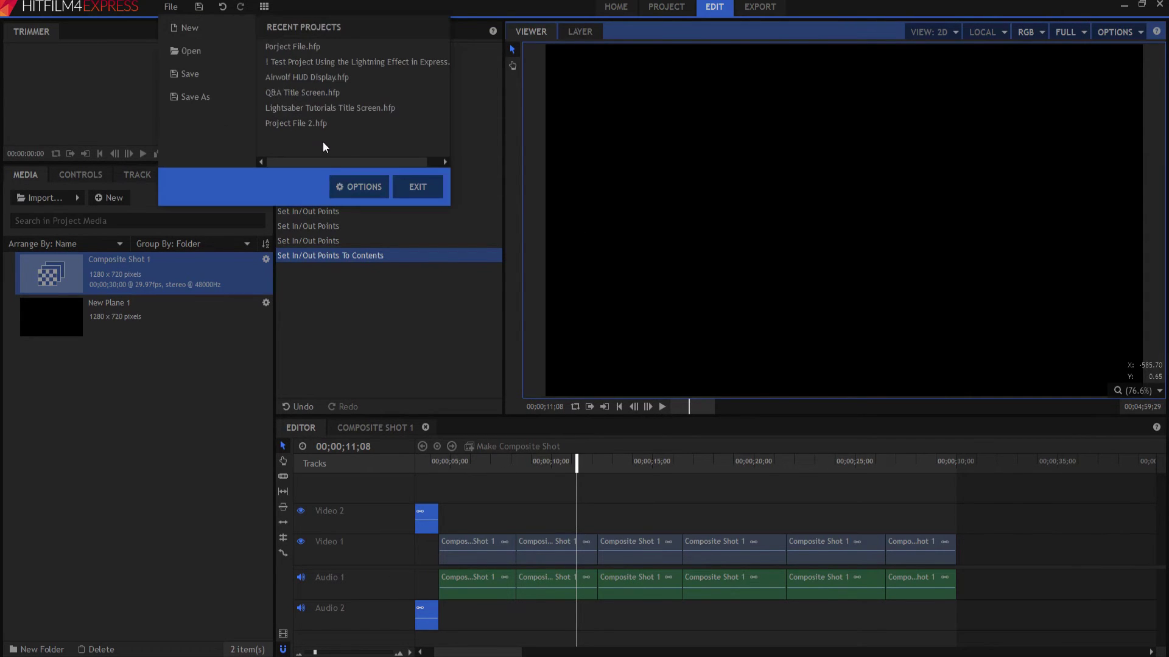
{"action": "left_click", "coordinate": [349, 189]}
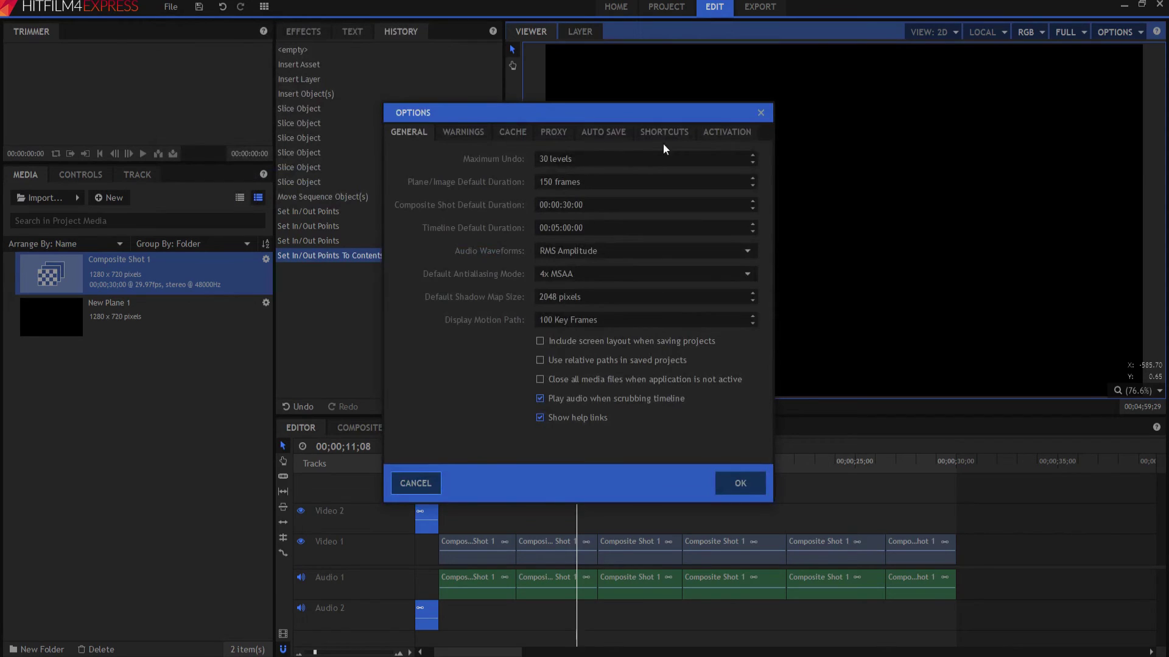
{"action": "left_click", "coordinate": [663, 132]}
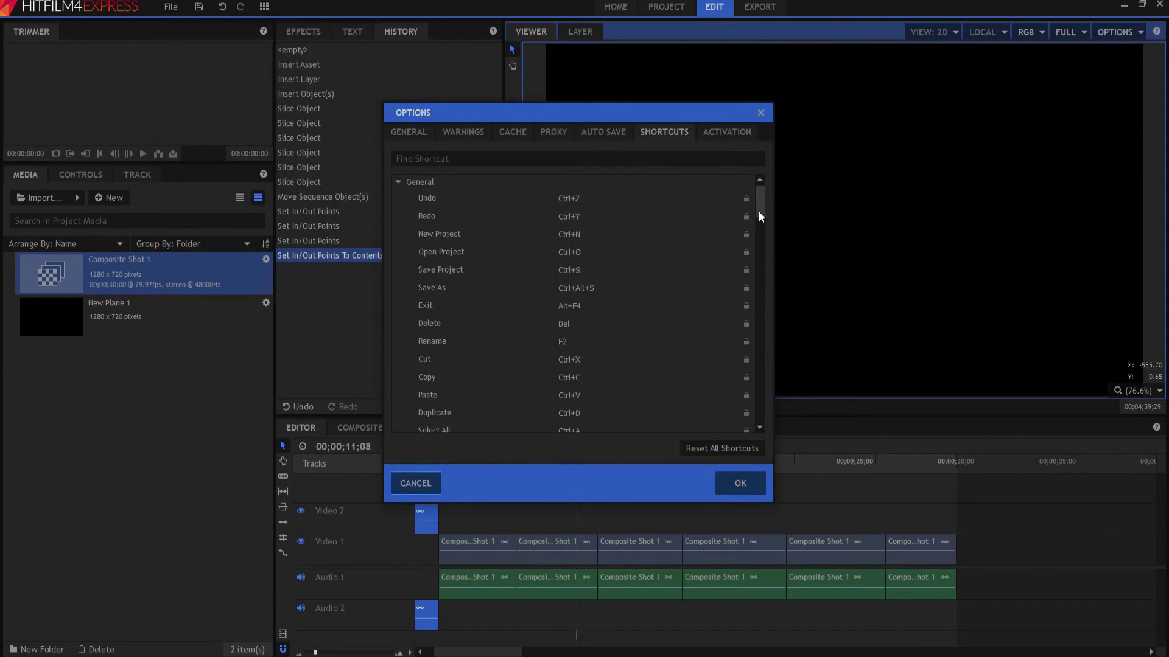
{"action": "left_click_drag", "start_coordinate": [758, 210], "coordinate": [762, 261]}
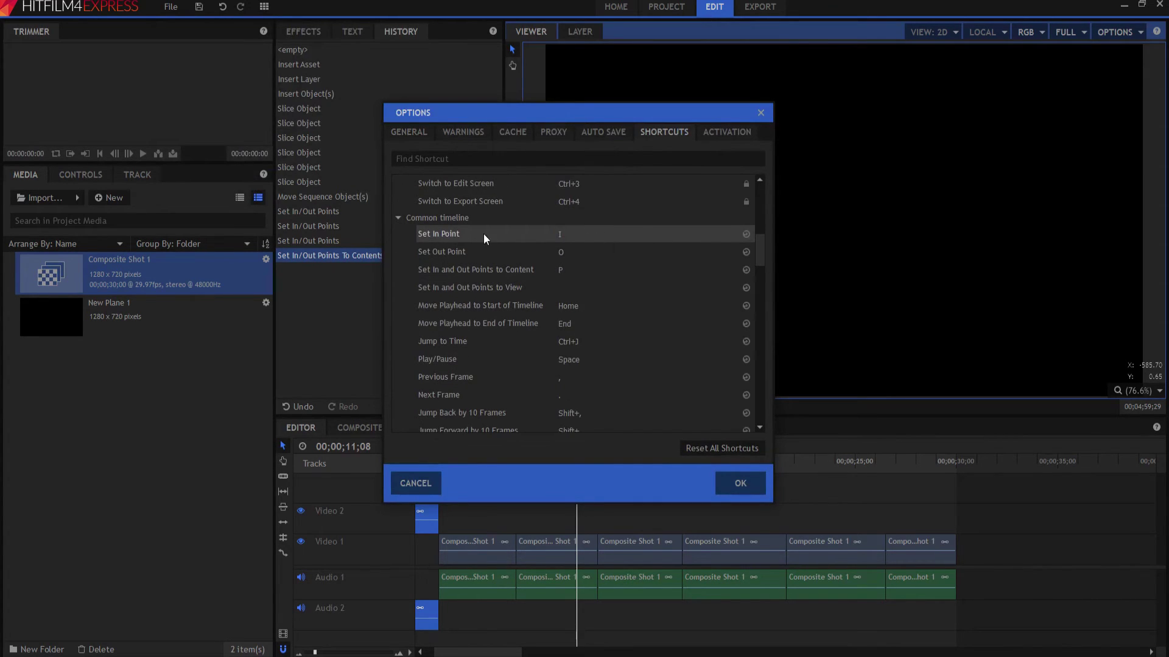
{"action": "left_click", "coordinate": [561, 235]}
{"action": "key", "text": "grave"}
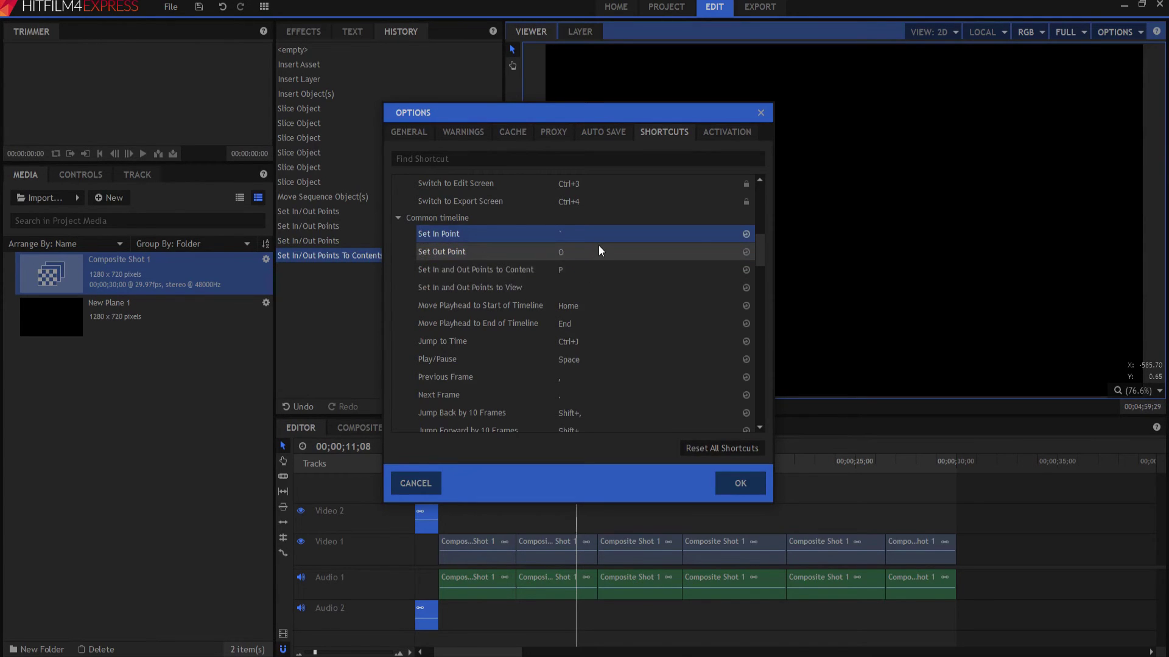
{"action": "left_click", "coordinate": [747, 233]}
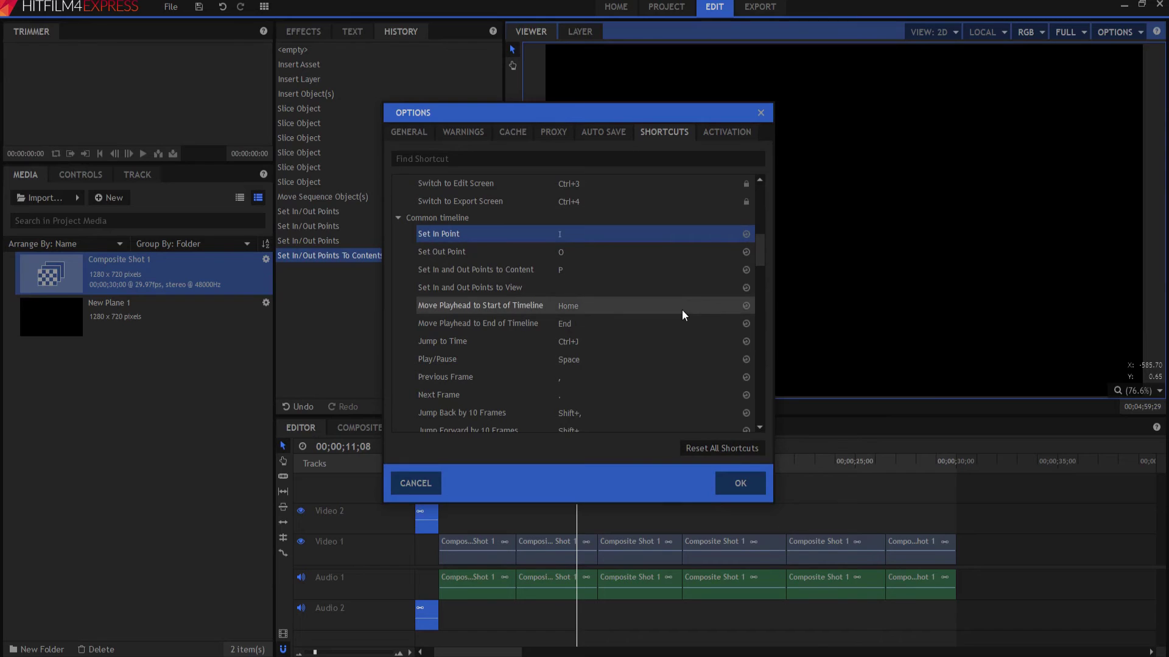
{"action": "left_click", "coordinate": [737, 484]}
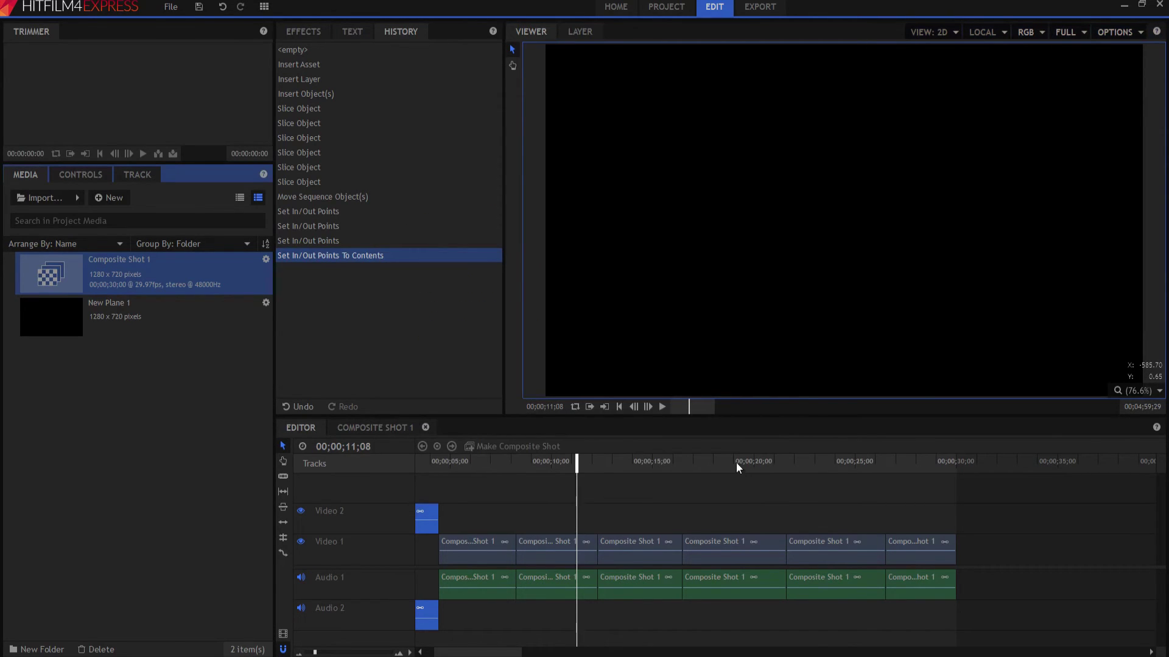
Select the Video 1 clip and open Composite Shot 1 to show its New Plane 1 layer.
{"action": "left_click", "coordinate": [719, 179]}
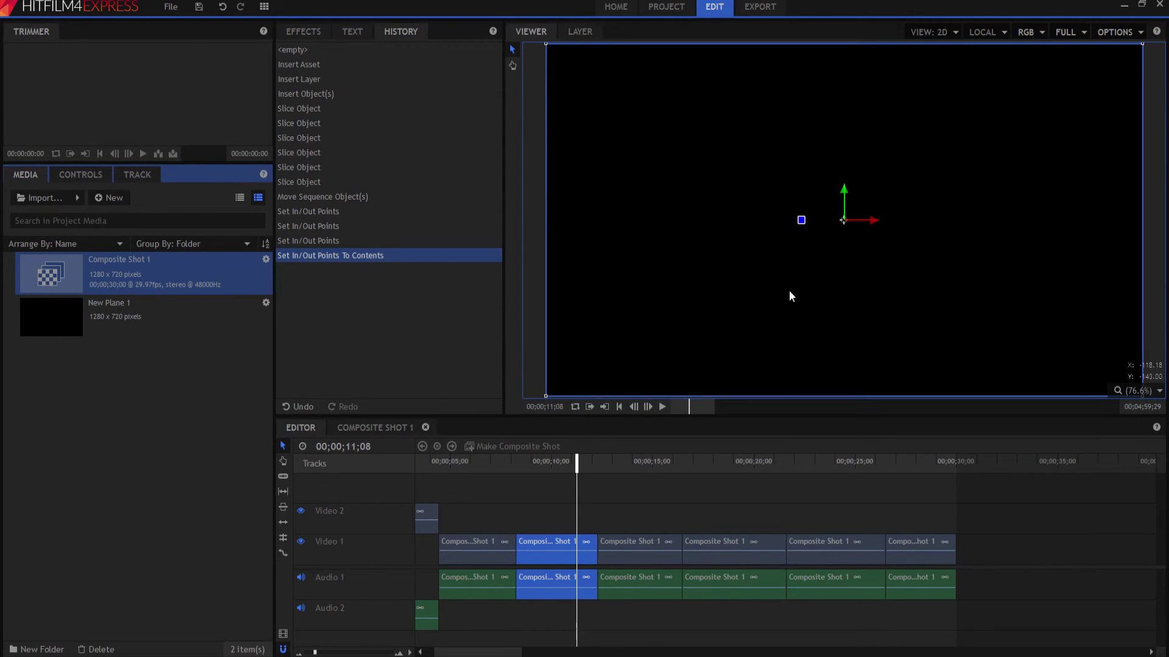
{"action": "left_click", "coordinate": [373, 429]}
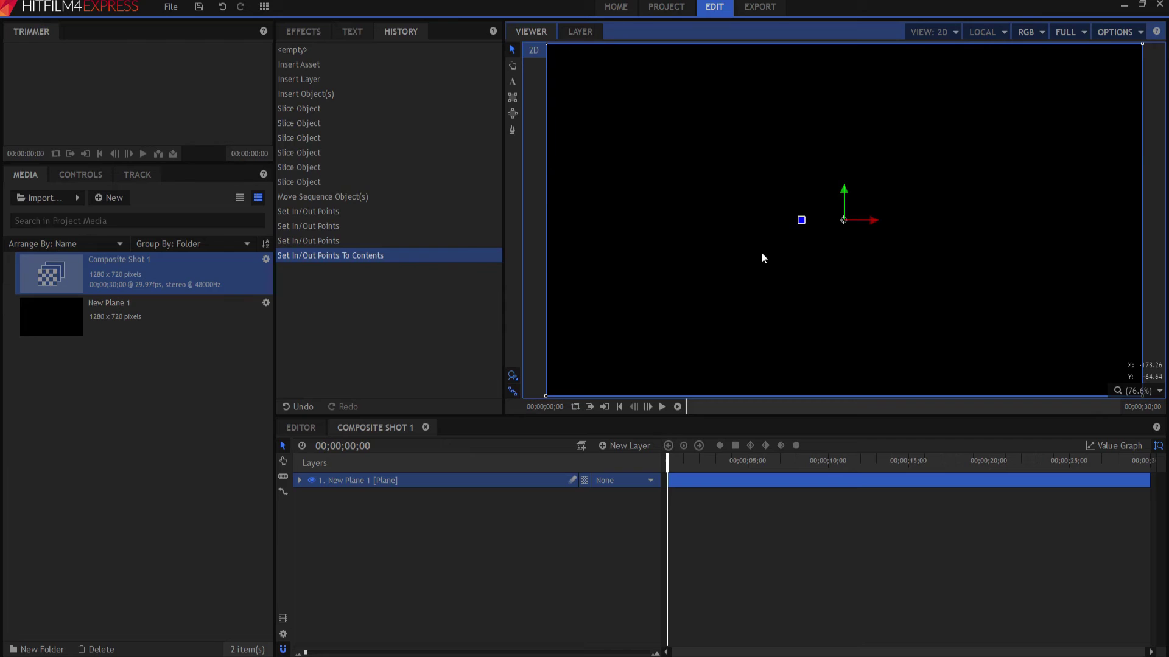
Enable Position animation on New Plane 1 and keyframe it at 05;10, 12;16, 19;19 and 25;23.
{"action": "left_click", "coordinate": [300, 480]}
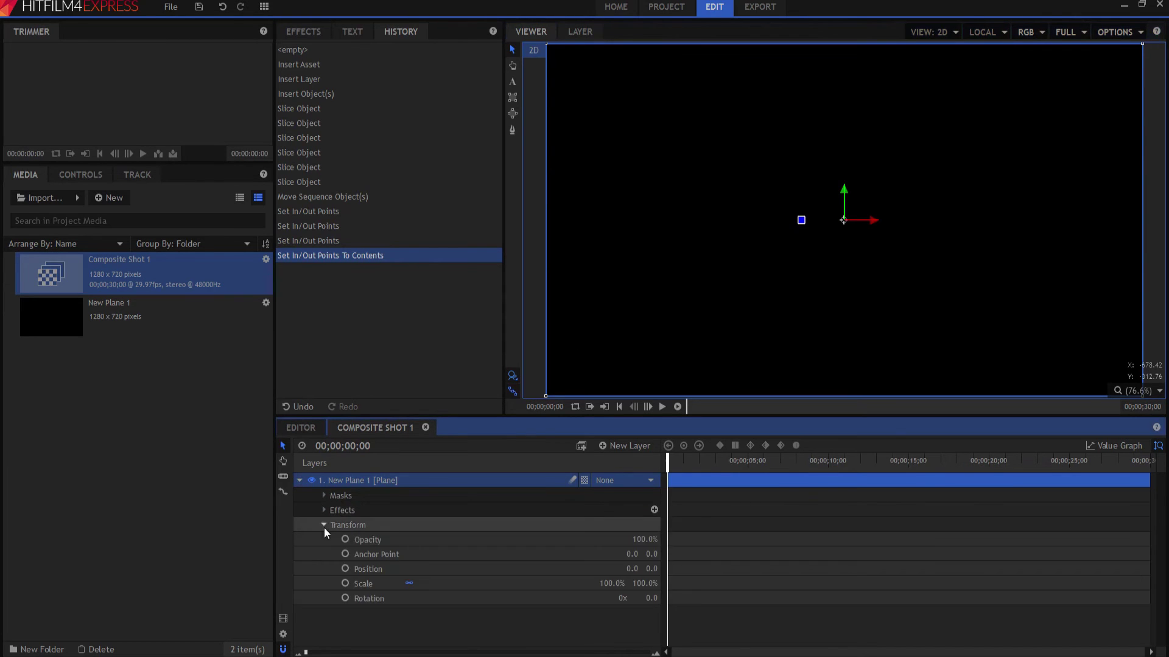
{"action": "left_click", "coordinate": [345, 568]}
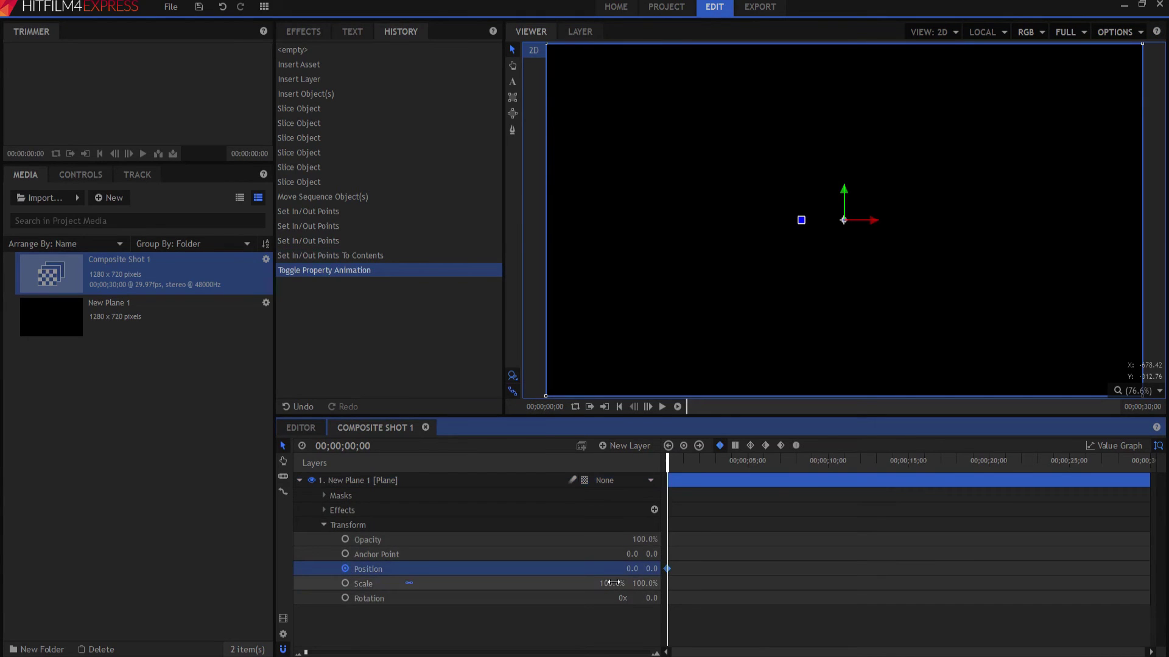
{"action": "left_click", "coordinate": [753, 461]}
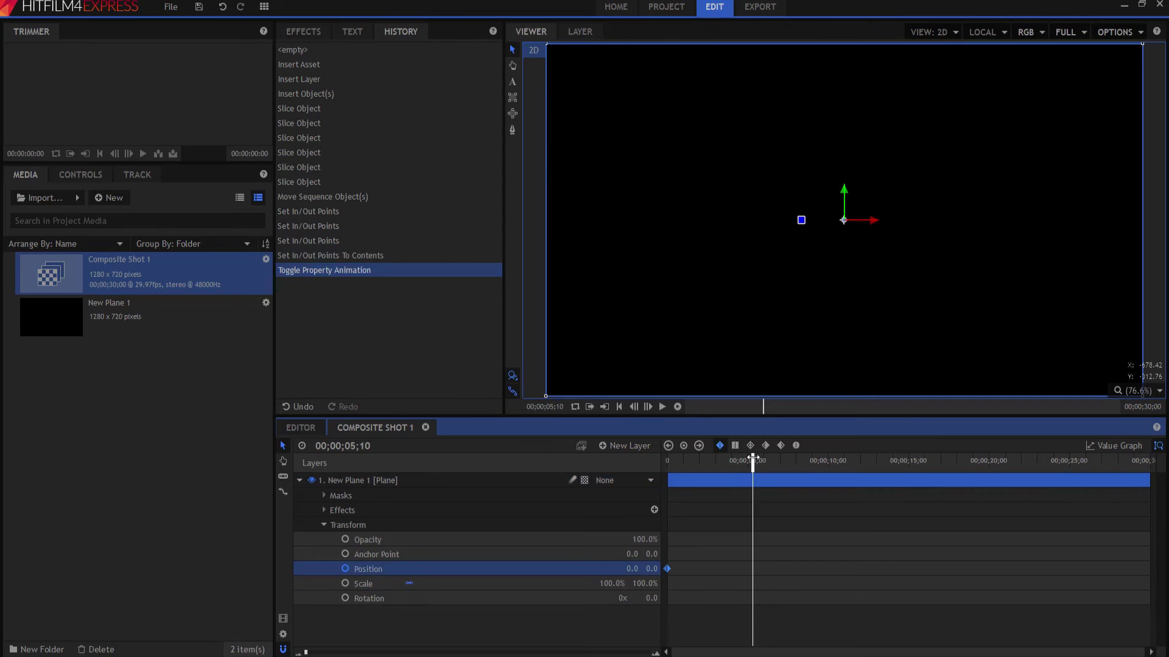
{"action": "key", "text": "k"}
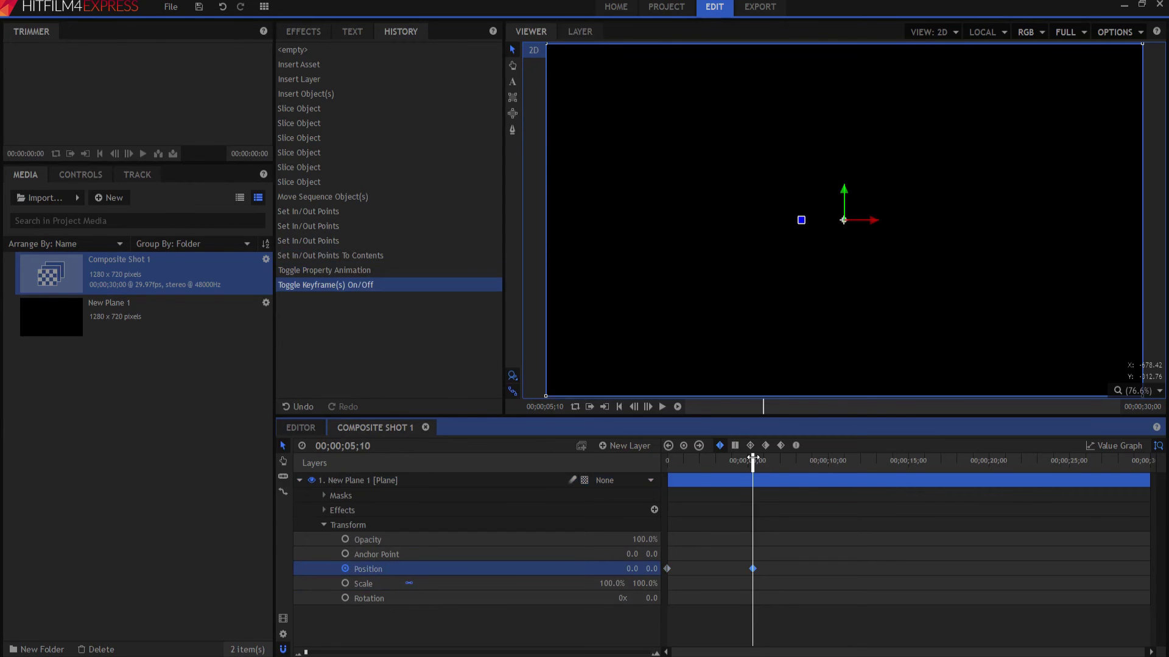
{"action": "left_click", "coordinate": [868, 459]}
{"action": "key", "text": "k"}
{"action": "left_click", "coordinate": [982, 463]}
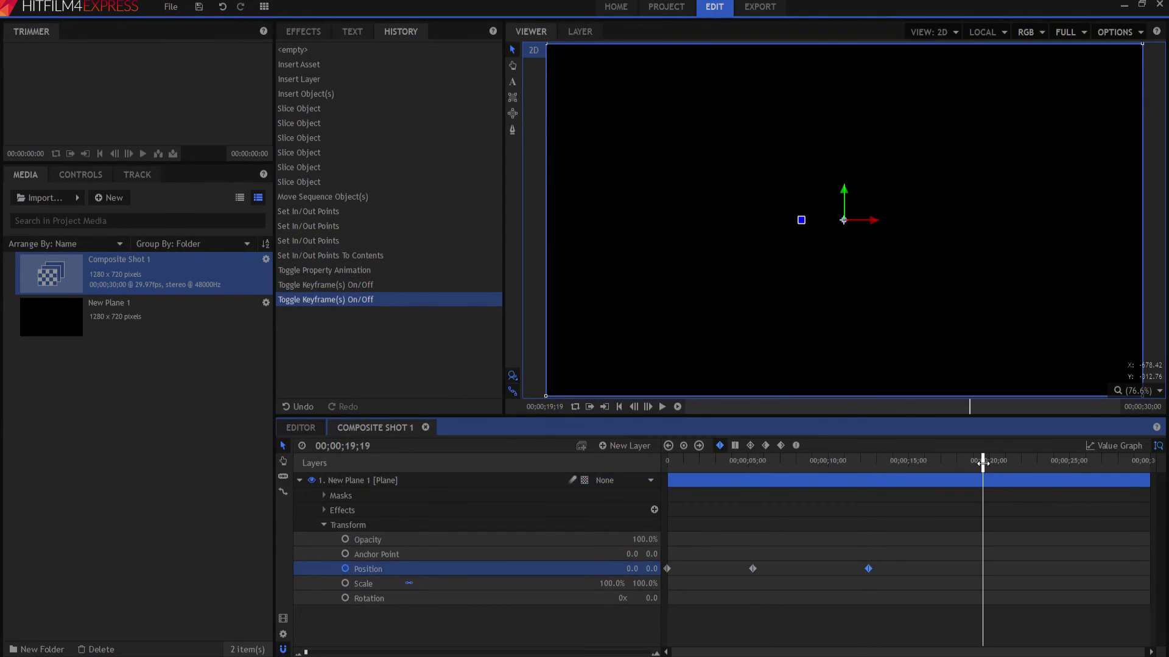
{"action": "key", "text": "k"}
{"action": "left_click", "coordinate": [1081, 462]}
{"action": "key", "text": "k"}
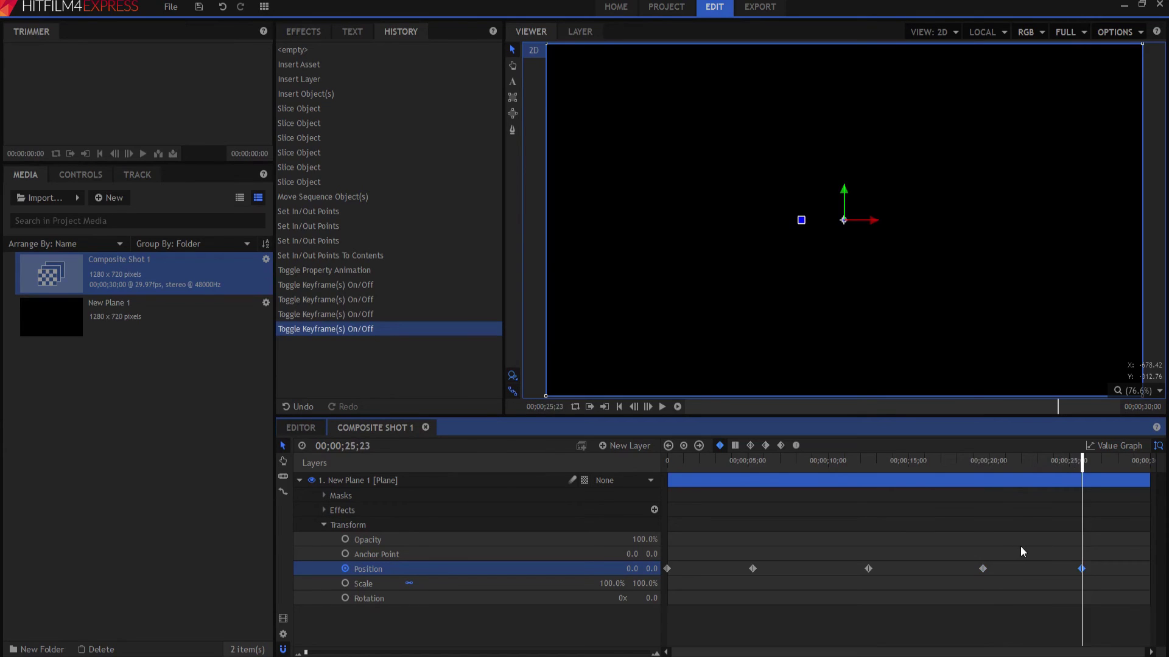
Select Position keyframes and step between them, finishing on the 05;10 keyframe.
{"action": "left_click", "coordinate": [868, 568]}
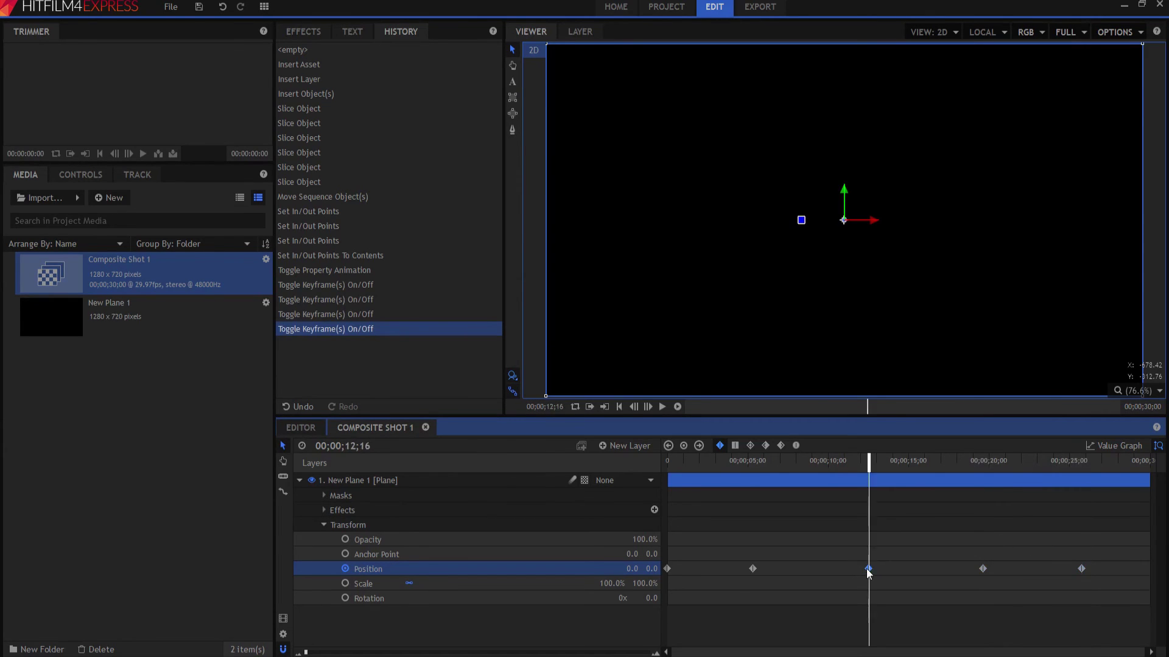
{"action": "key", "text": "Page_Down"}
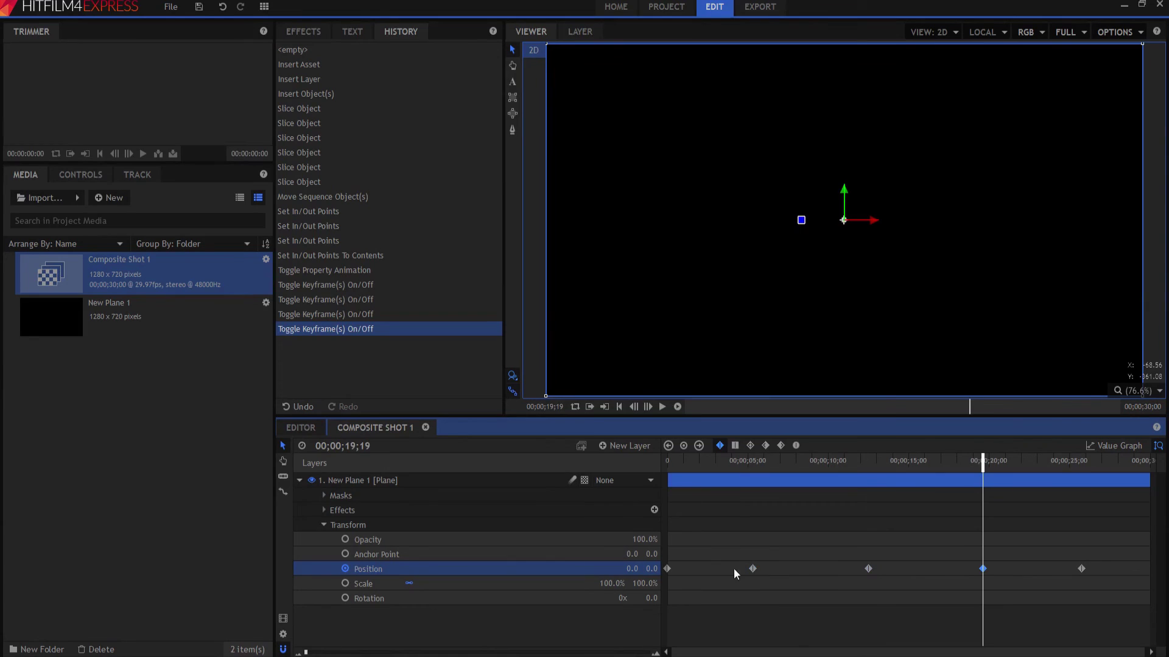
{"action": "left_click", "coordinate": [753, 570]}
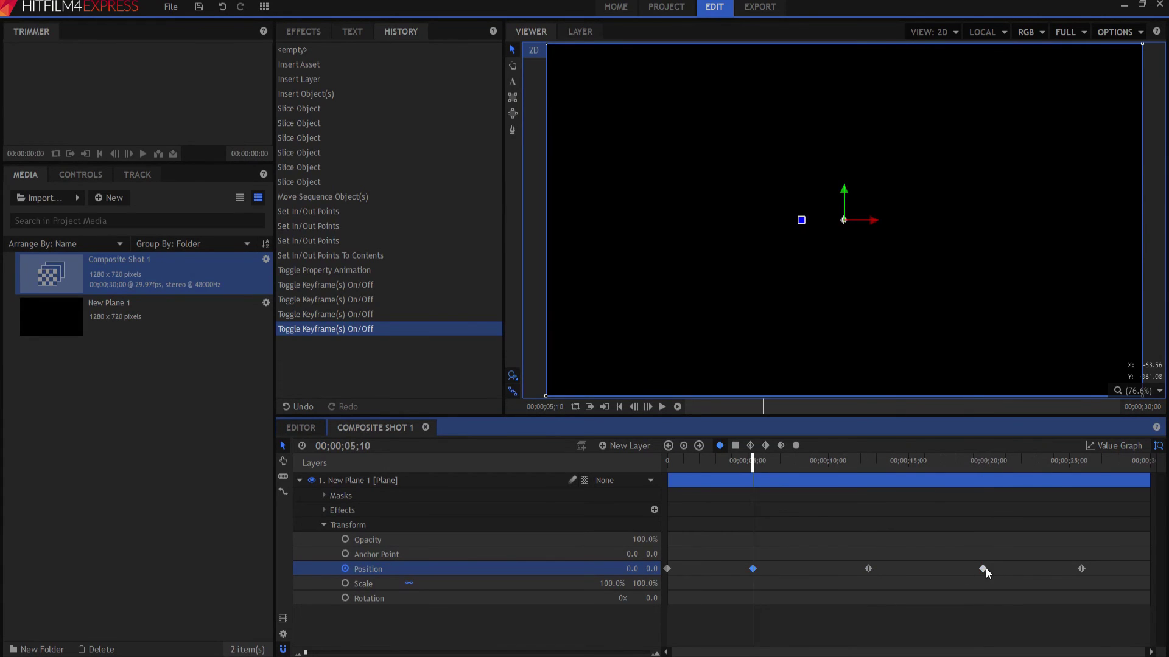
{"action": "left_click", "coordinate": [982, 568]}
{"action": "left_click", "coordinate": [753, 570]}
{"action": "key", "text": "Page_Down"}
{"action": "key", "text": "Page_Down"}
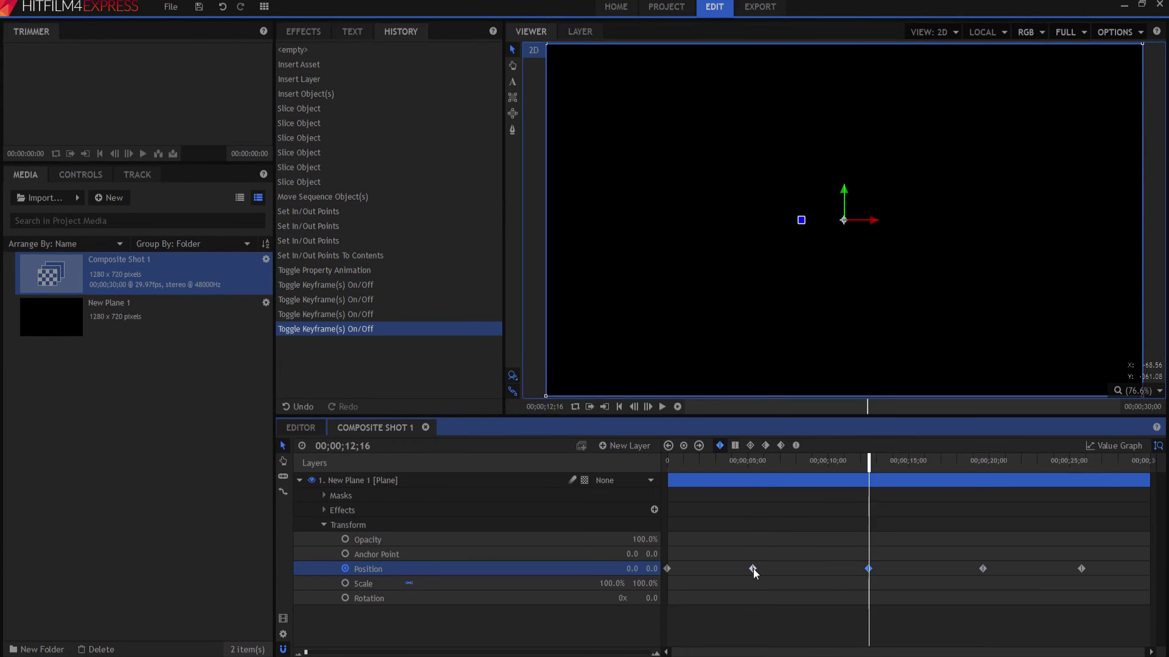
{"action": "key", "text": "Page_Down"}
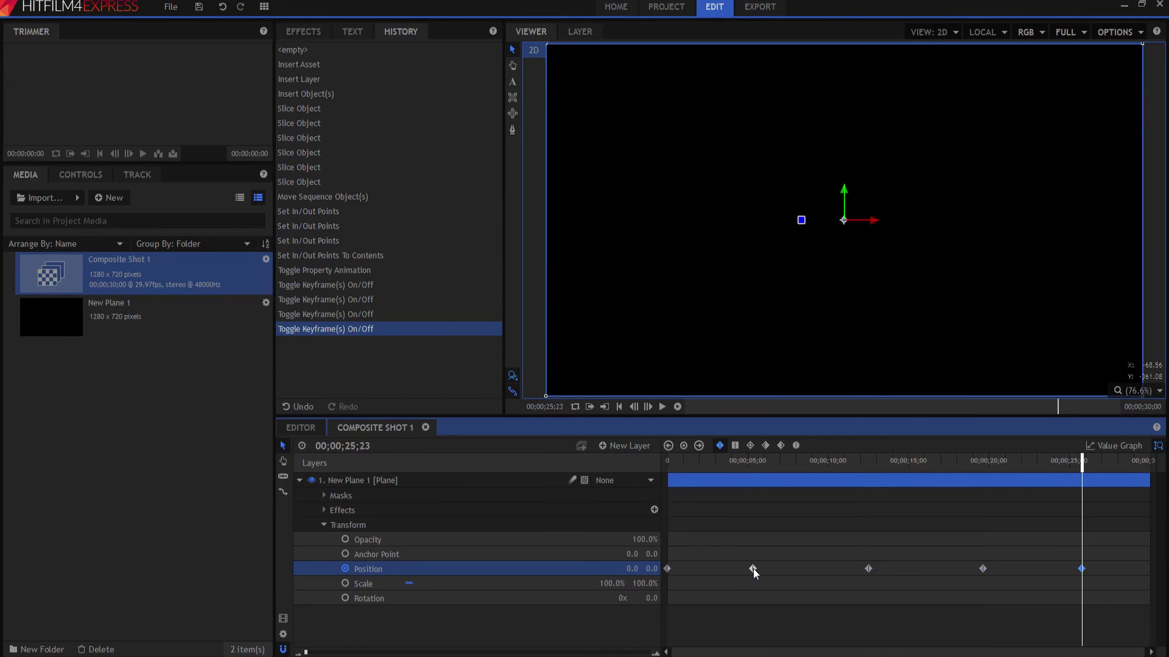
{"action": "key", "text": "Page_Up"}
{"action": "key", "text": "Page_Up"}
{"action": "key", "text": "Page_Up"}
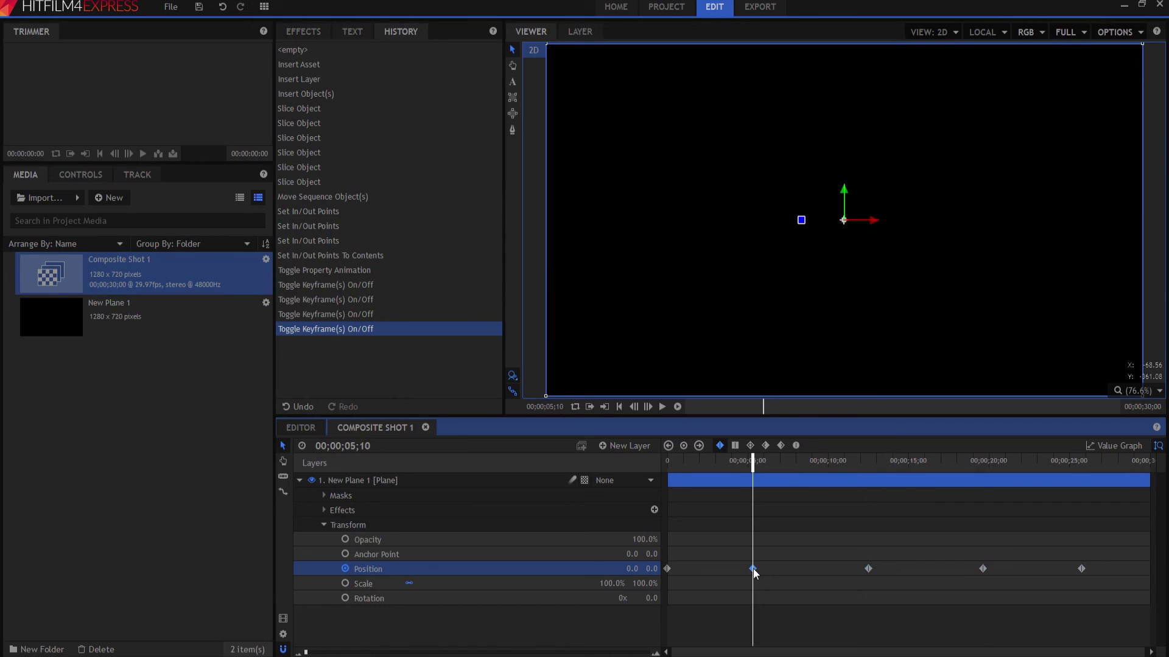
{"action": "key", "text": "Page_Down"}
{"action": "key", "text": "Page_Down"}
{"action": "key", "text": "Page_Up"}
{"action": "key", "text": "Page_Up"}
Select all Position keyframes and drag the plane upward in the viewer.
{"action": "left_click", "coordinate": [809, 305]}
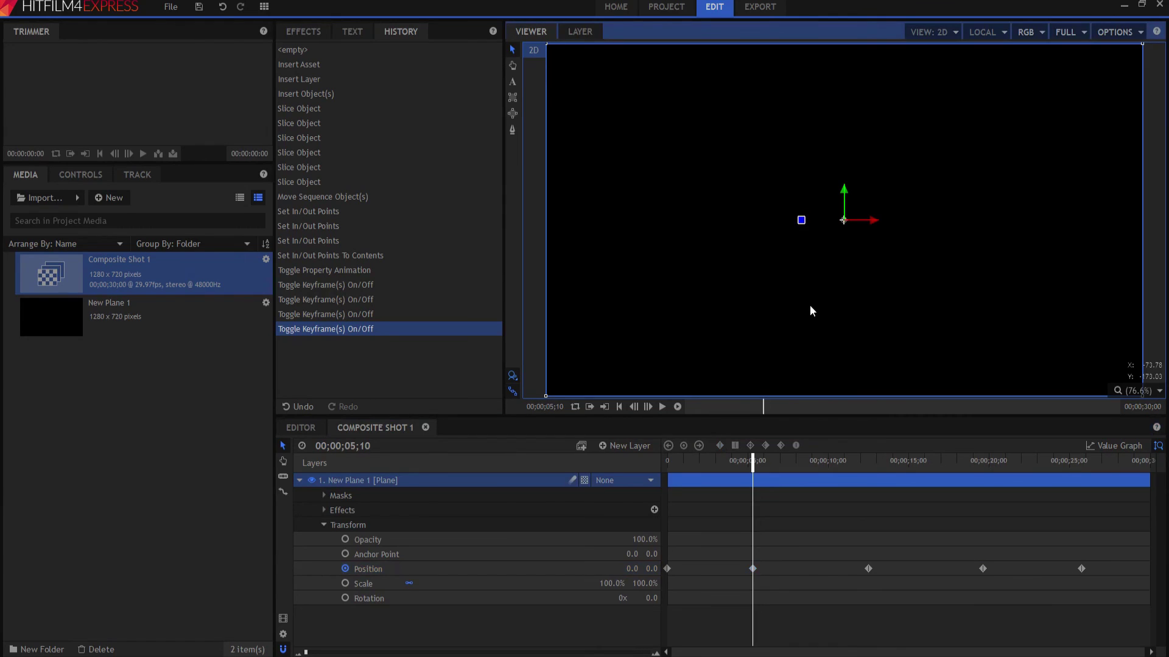
{"action": "left_click", "coordinate": [368, 570]}
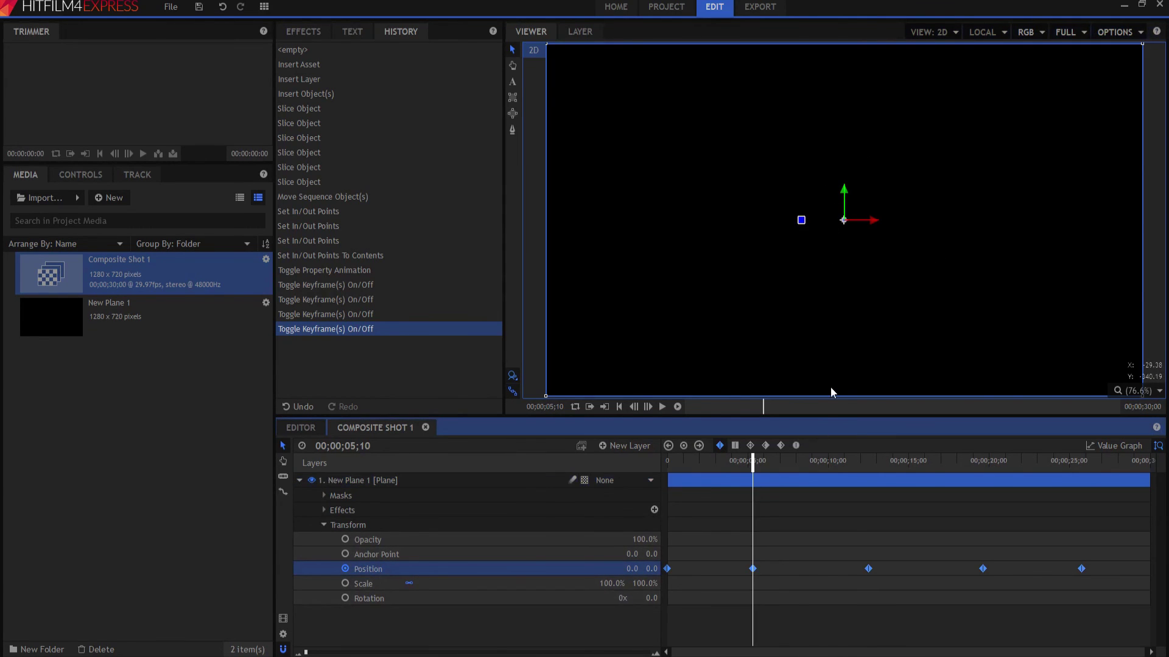
{"action": "left_click_drag", "start_coordinate": [845, 193], "coordinate": [831, 243]}
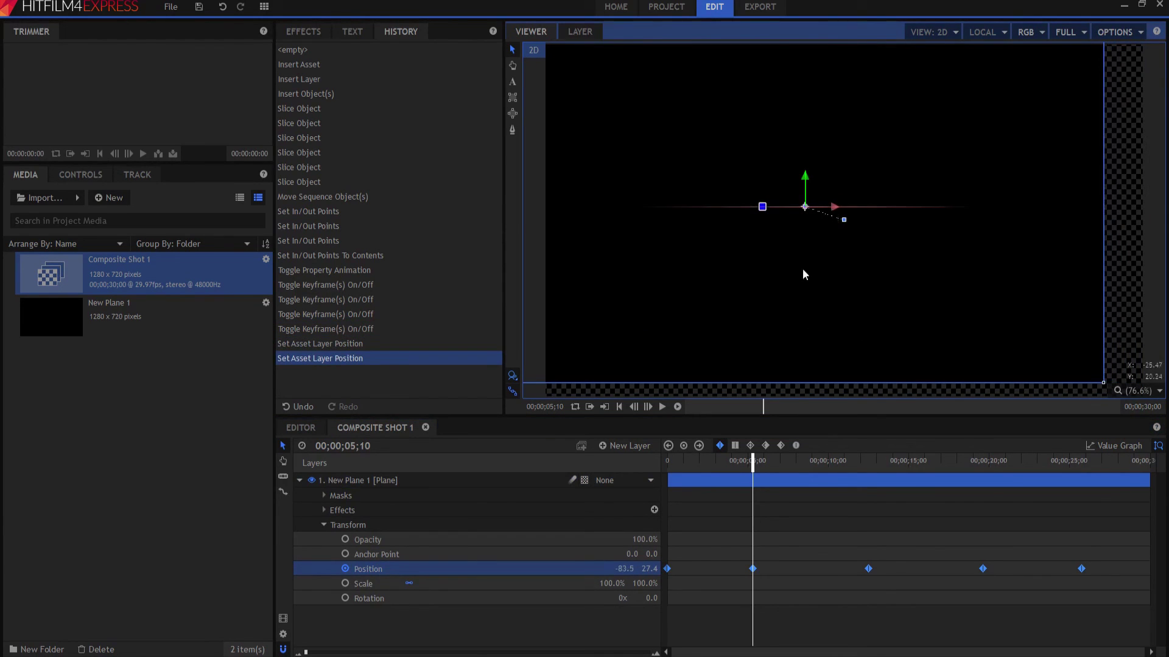
Set New Plane 1's Position X and Y to 0 and 0.
{"action": "left_click", "coordinate": [629, 568]}
{"action": "key", "text": "BackSpace"}
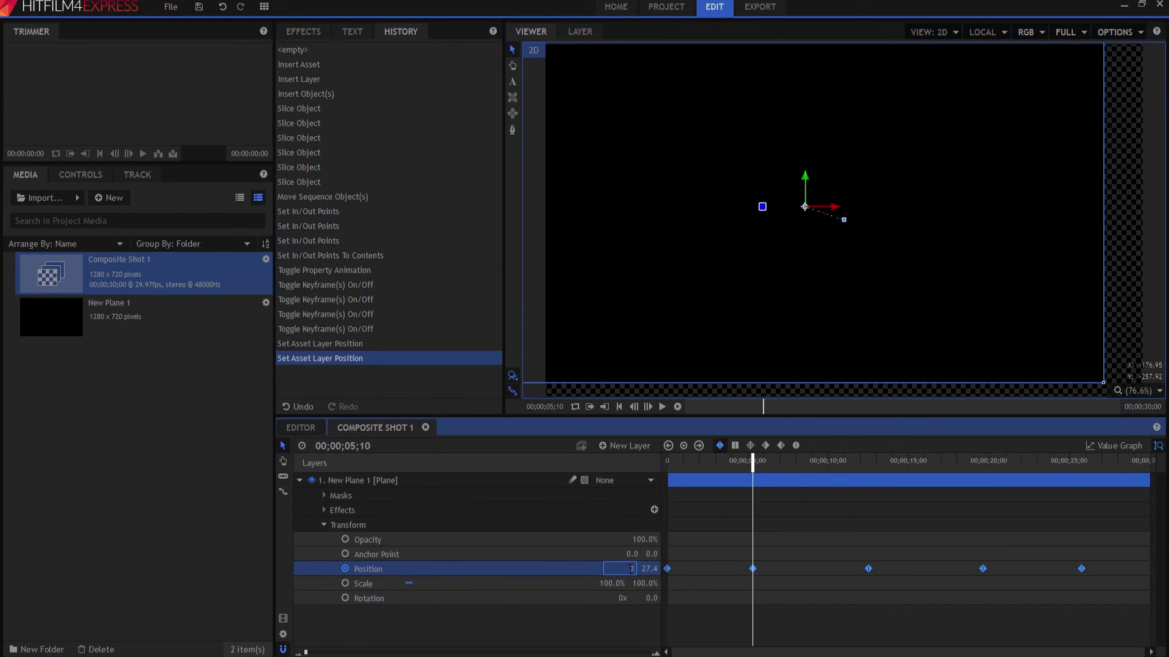
{"action": "type", "text": "0"}
{"action": "key", "text": "Tab"}
{"action": "type", "text": "0"}
{"action": "key", "text": "Return"}
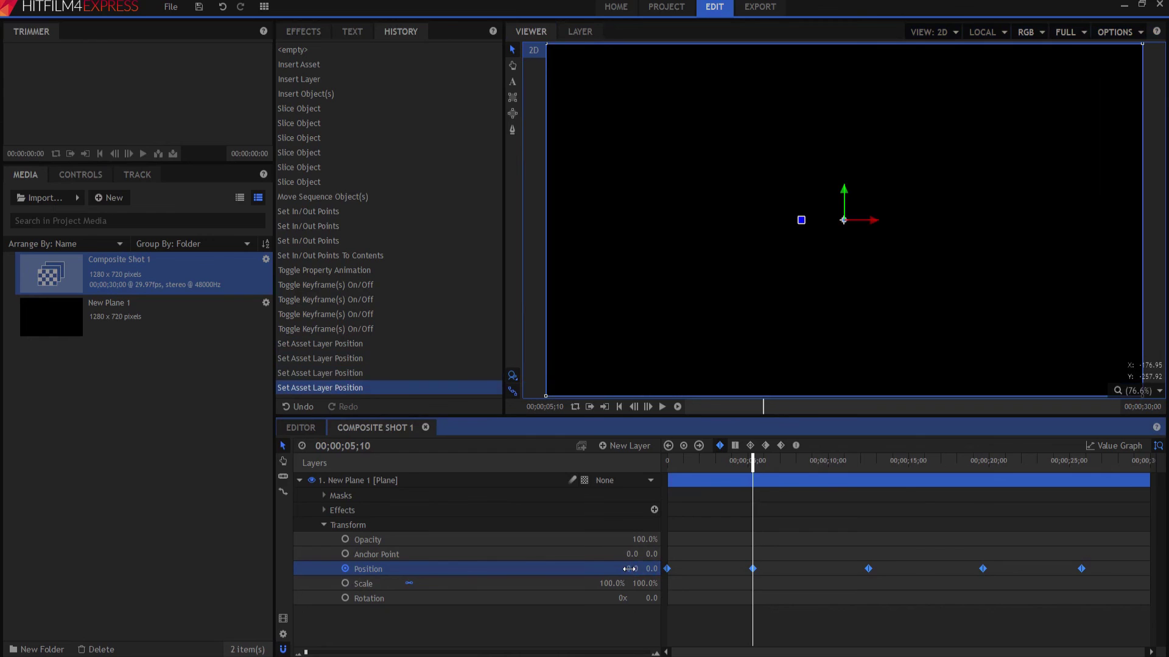
Nudge Position Y and X in single steps with the arrow keys.
{"action": "left_click_drag", "start_coordinate": [629, 569], "coordinate": [629, 569]}
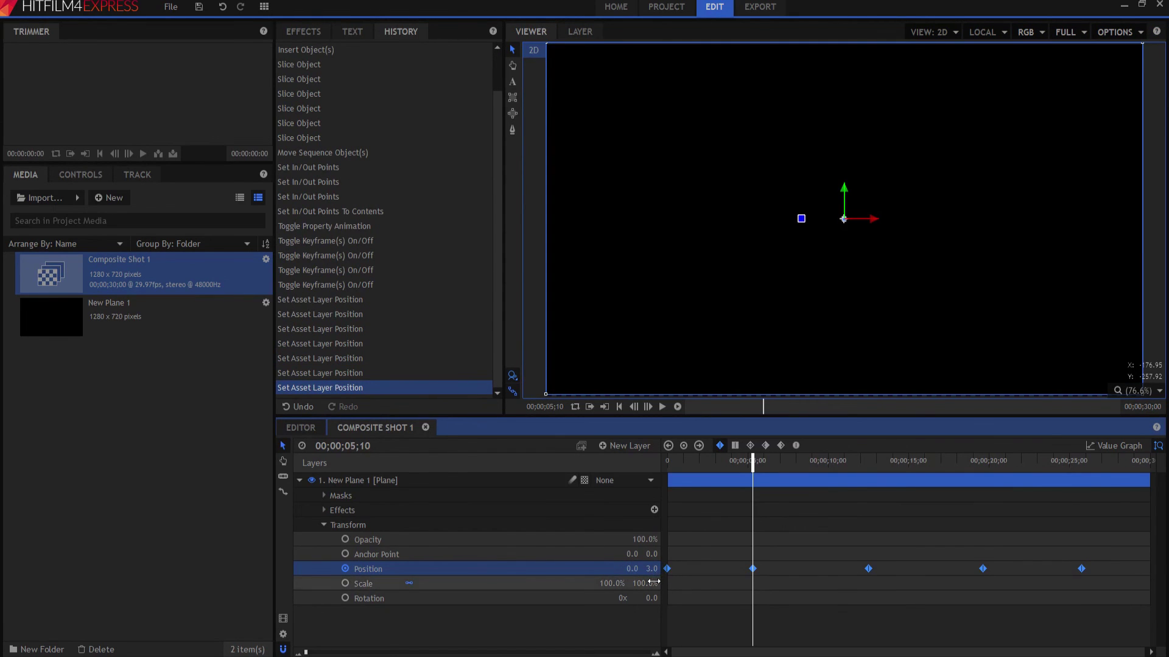
{"action": "key", "text": "Up"}
{"action": "key", "text": "Up"}
{"action": "key", "text": "Up"}
{"action": "key", "text": "Up"}
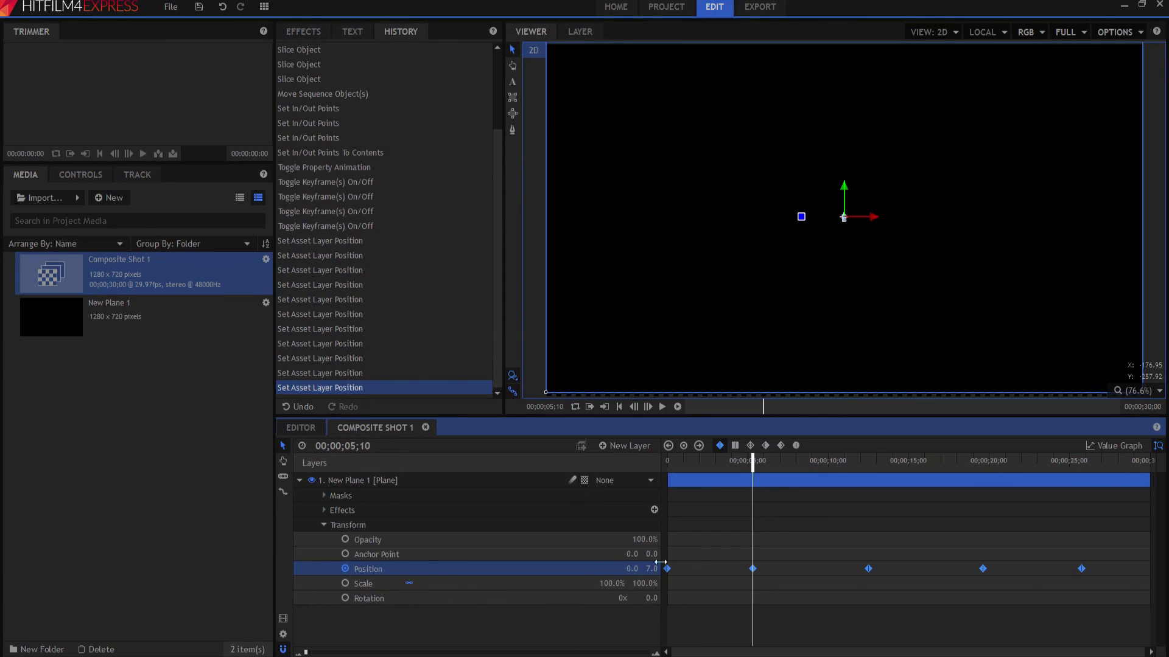
{"action": "key", "text": "Down"}
{"action": "key", "text": "Down"}
{"action": "key", "text": "Down"}
{"action": "key", "text": "Down"}
{"action": "key", "text": "Down"}
{"action": "key", "text": "Down"}
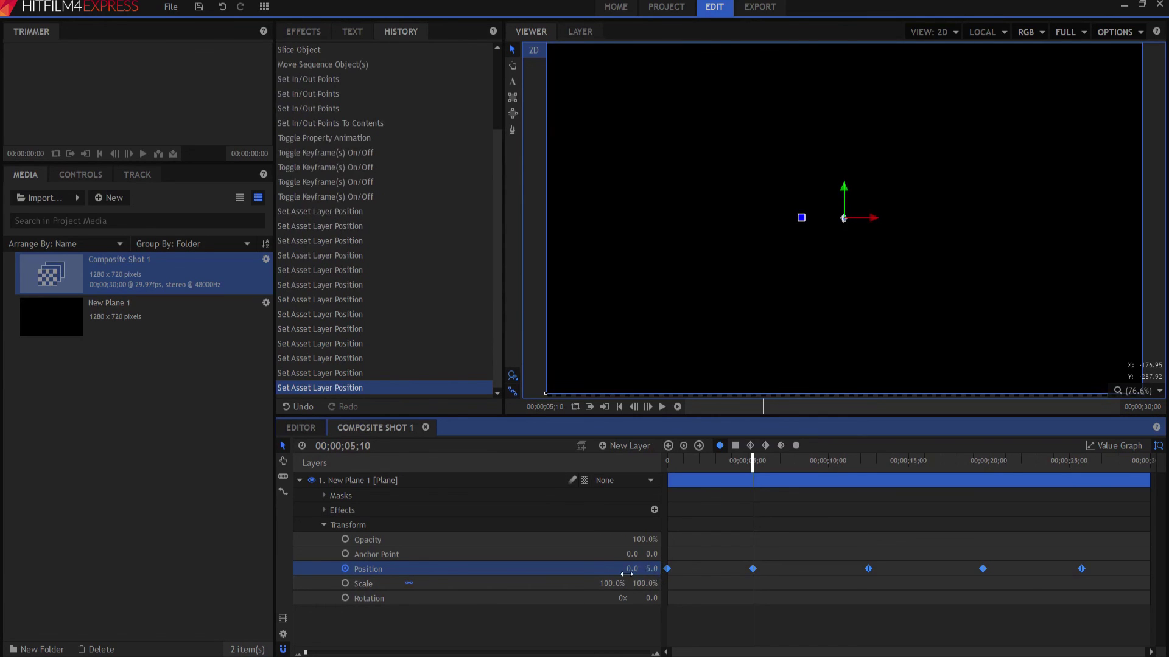
{"action": "key", "text": "Down"}
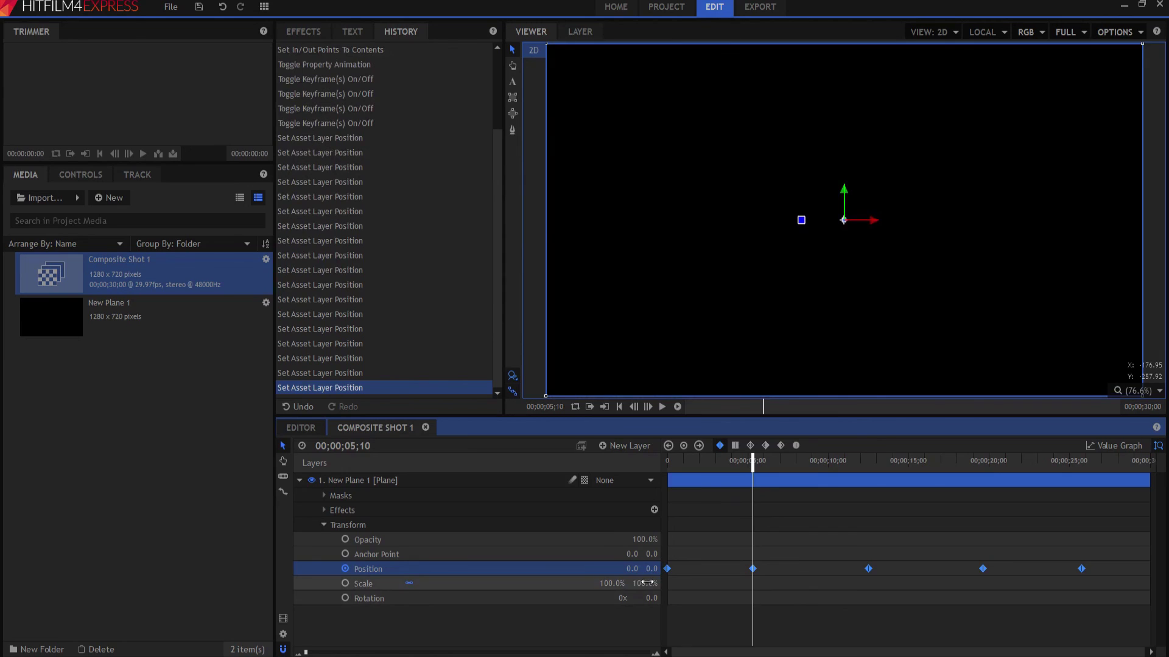
{"action": "key", "text": "Right"}
{"action": "key", "text": "Right"}
{"action": "key", "text": "Right"}
{"action": "key", "text": "Right"}
{"action": "key", "text": "Right"}
{"action": "key", "text": "Right"}
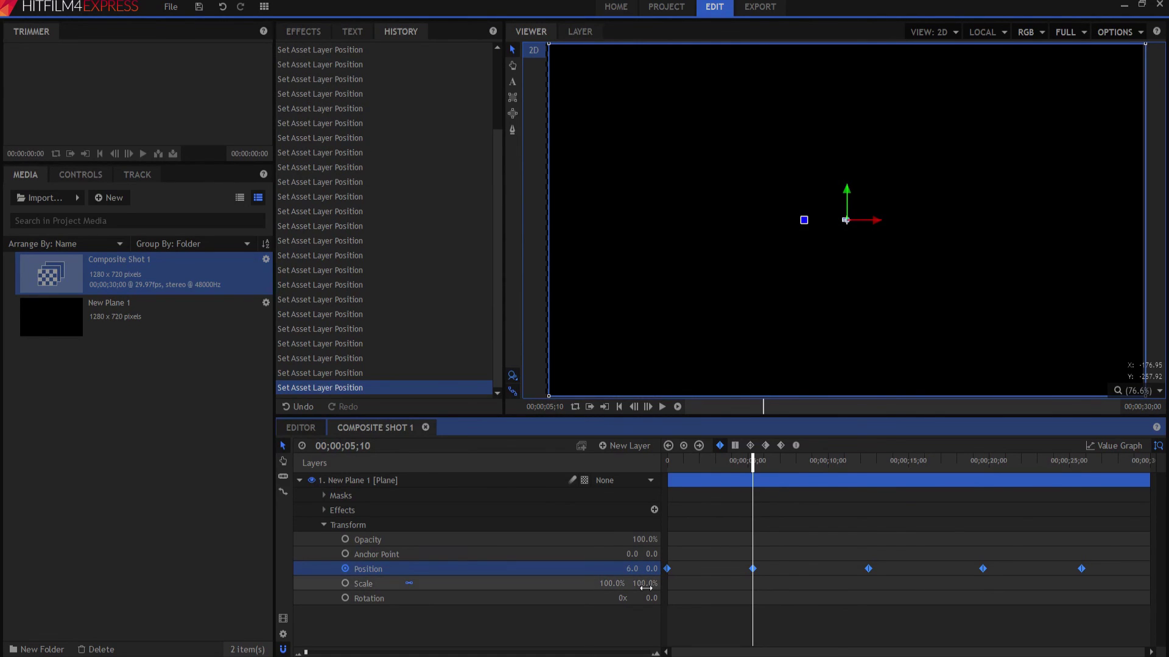
{"action": "key", "text": "Left"}
{"action": "key", "text": "Left"}
{"action": "key", "text": "Left"}
{"action": "key", "text": "Left"}
{"action": "key", "text": "Left"}
{"action": "key", "text": "Left"}
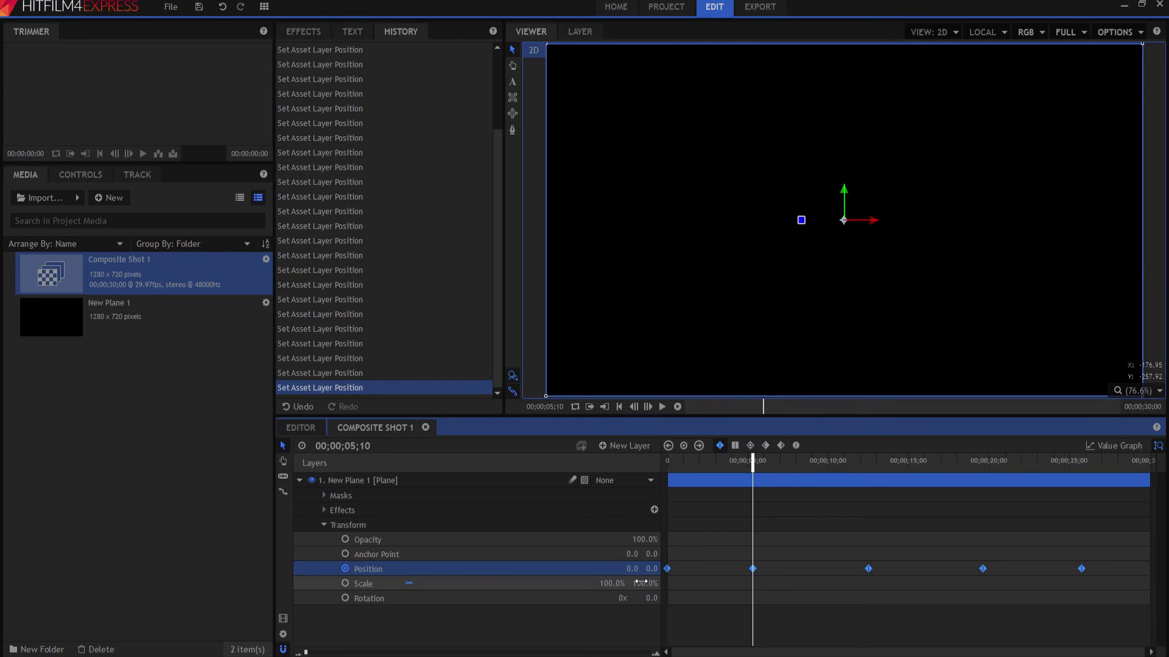
Nudge Position Y up to 30.0 and X to 50.0 in steps of 10, then back to 0.0.
{"action": "key", "text": "shift+Up"}
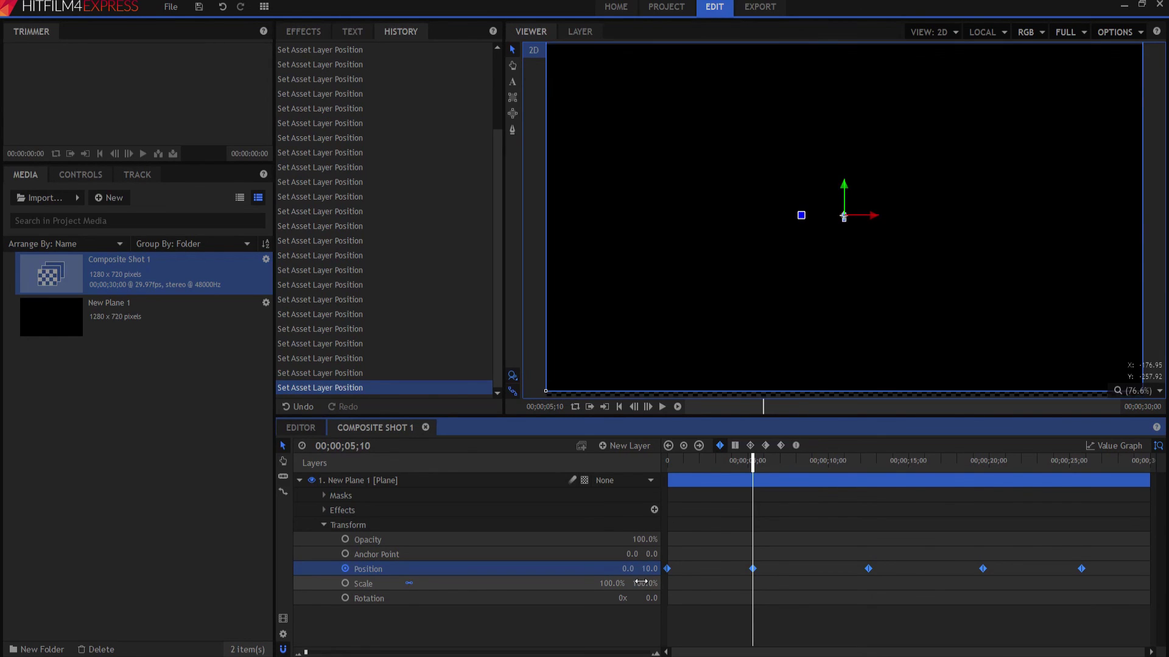
{"action": "key", "text": "shift+Up"}
{"action": "key", "text": "shift+Up"}
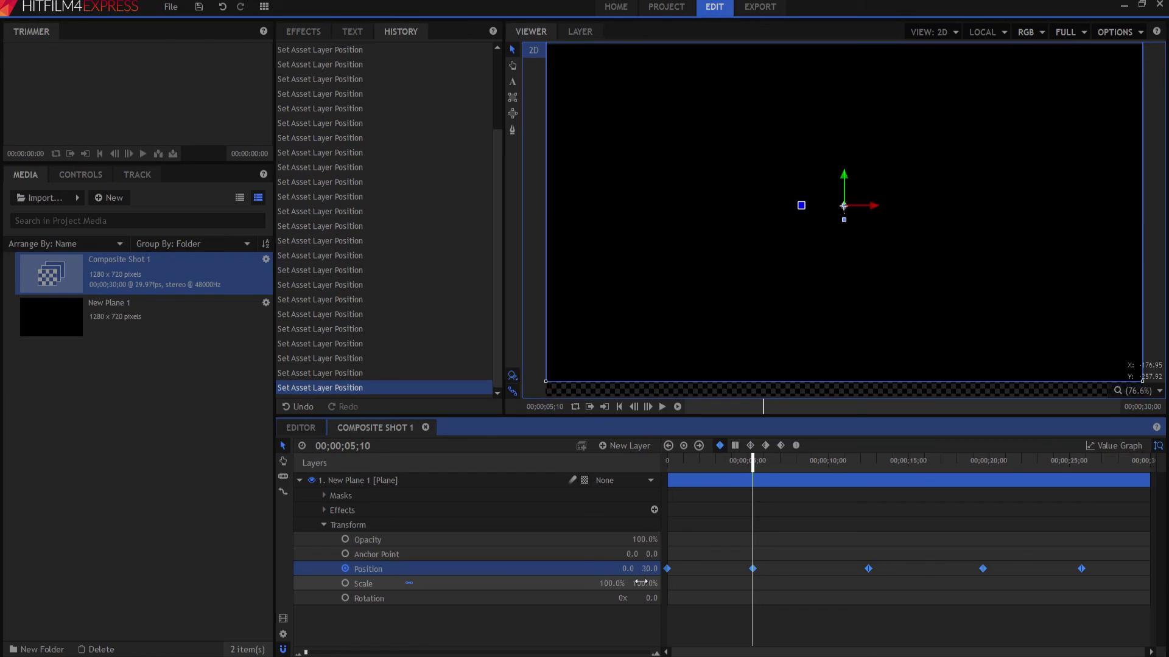
{"action": "key", "text": "shift+Down"}
{"action": "key", "text": "shift+Down"}
{"action": "key", "text": "shift+Down"}
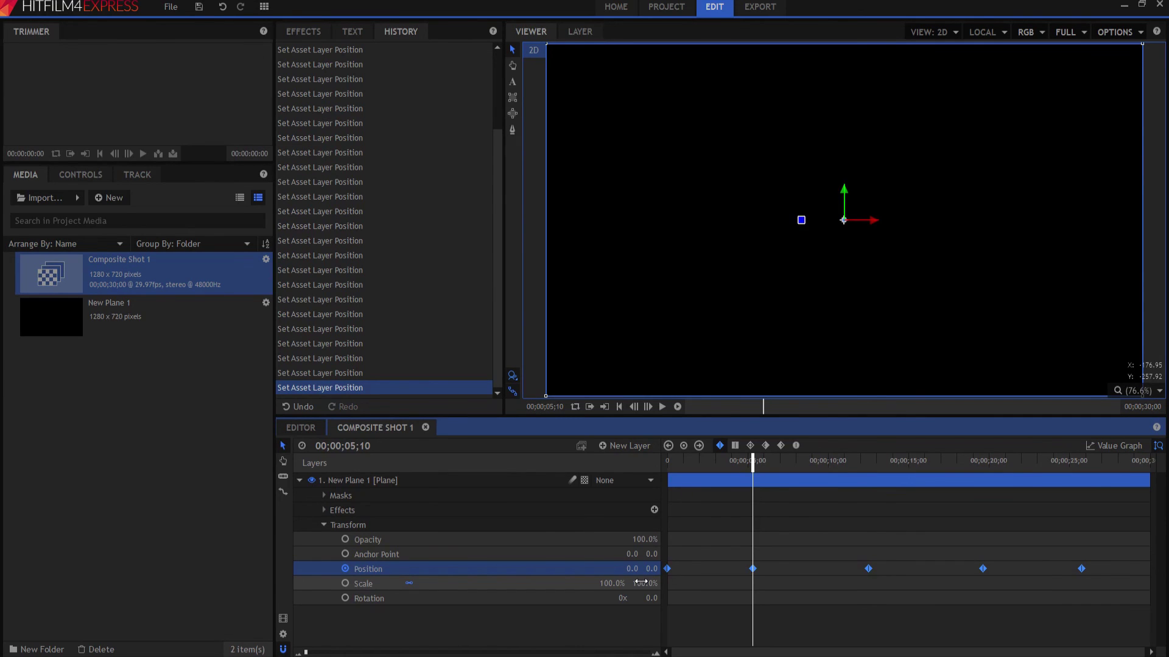
{"action": "key", "text": "shift+Right"}
{"action": "key", "text": "shift+Right"}
{"action": "key", "text": "shift+Right"}
{"action": "key", "text": "shift+Right"}
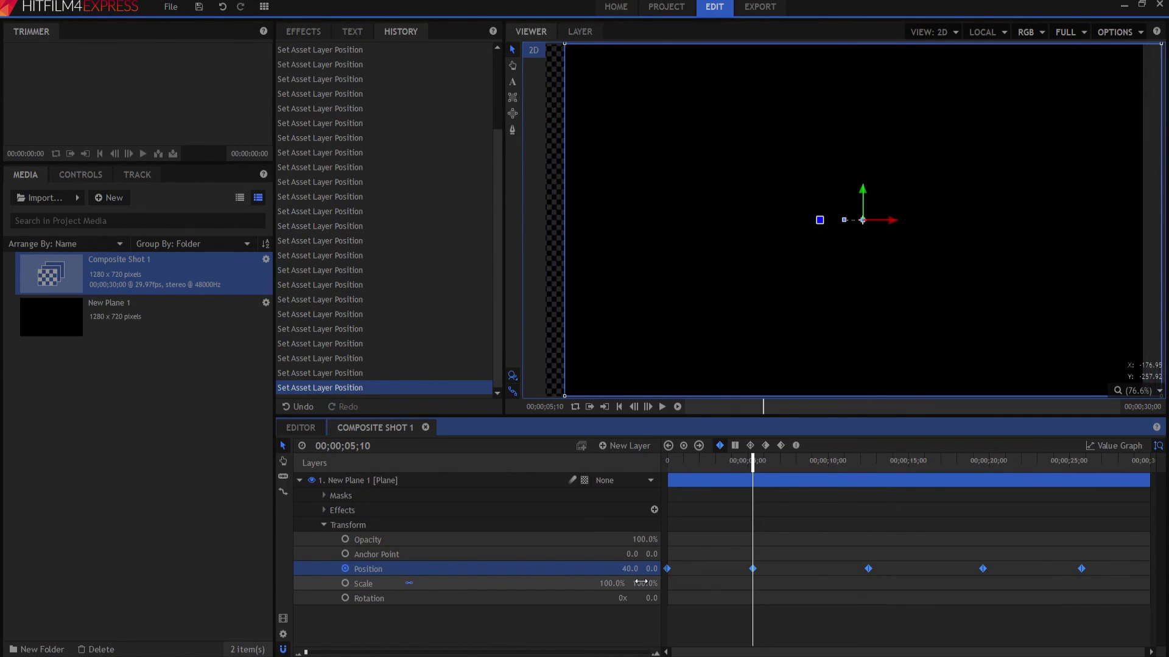
{"action": "key", "text": "shift+Right"}
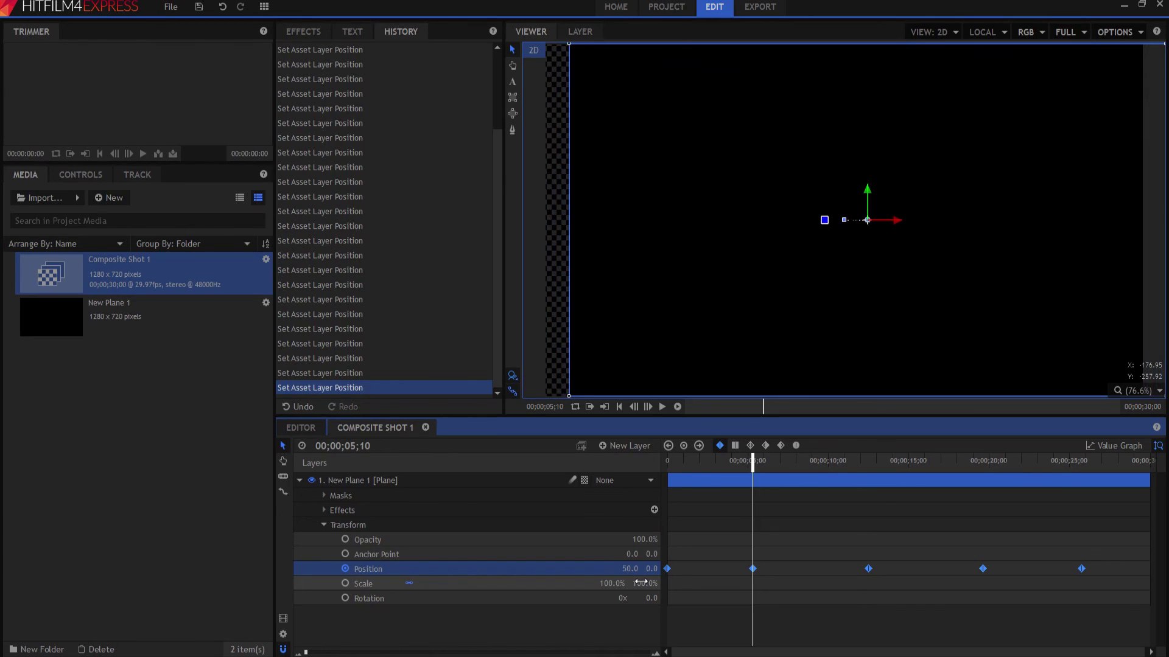
{"action": "key", "text": "shift+Left"}
{"action": "key", "text": "shift+Left"}
{"action": "key", "text": "shift+Left"}
{"action": "key", "text": "shift+Left"}
{"action": "key", "text": "shift+Left"}
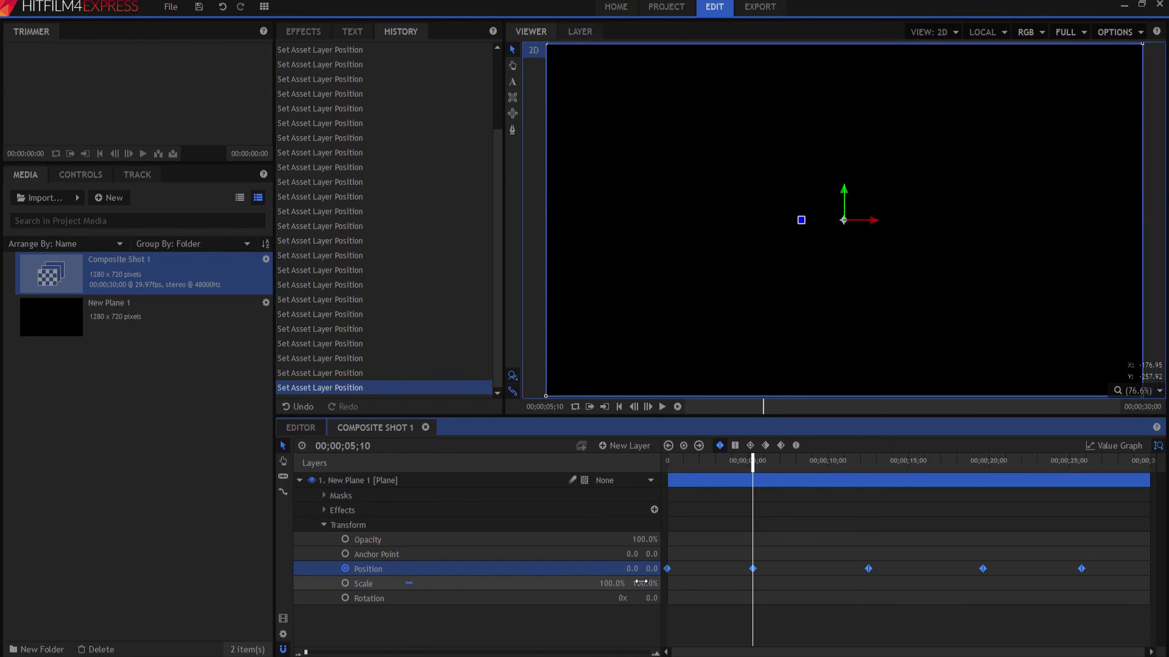